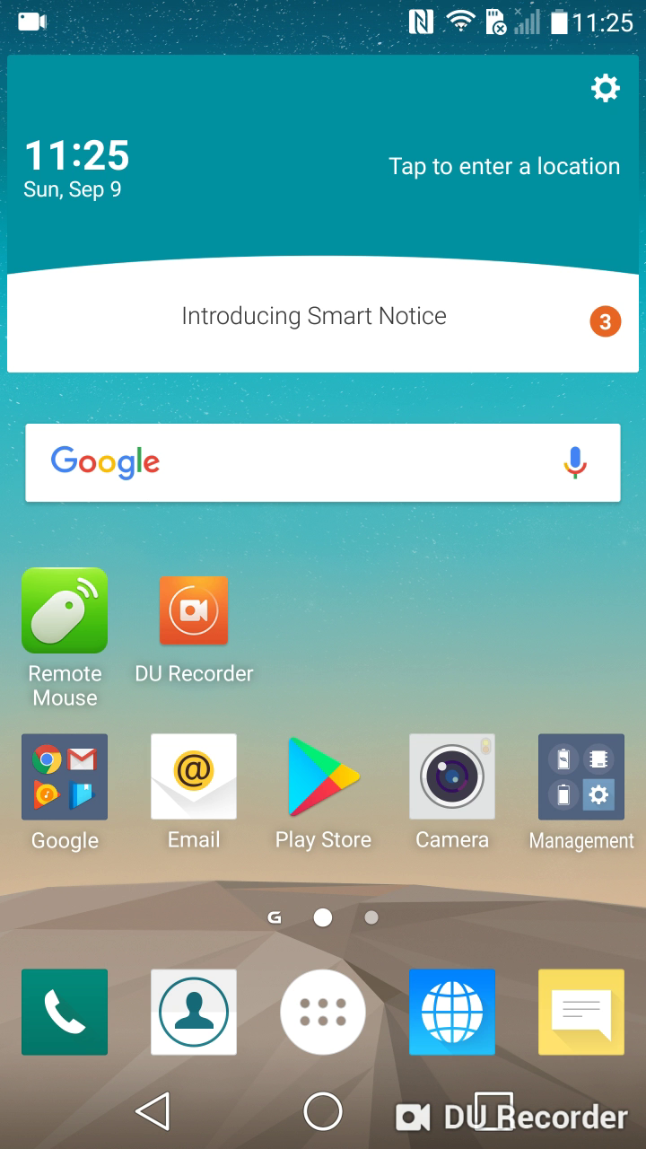
Launch Chrome, accept its terms and skip signing in.
left_click(64, 776)
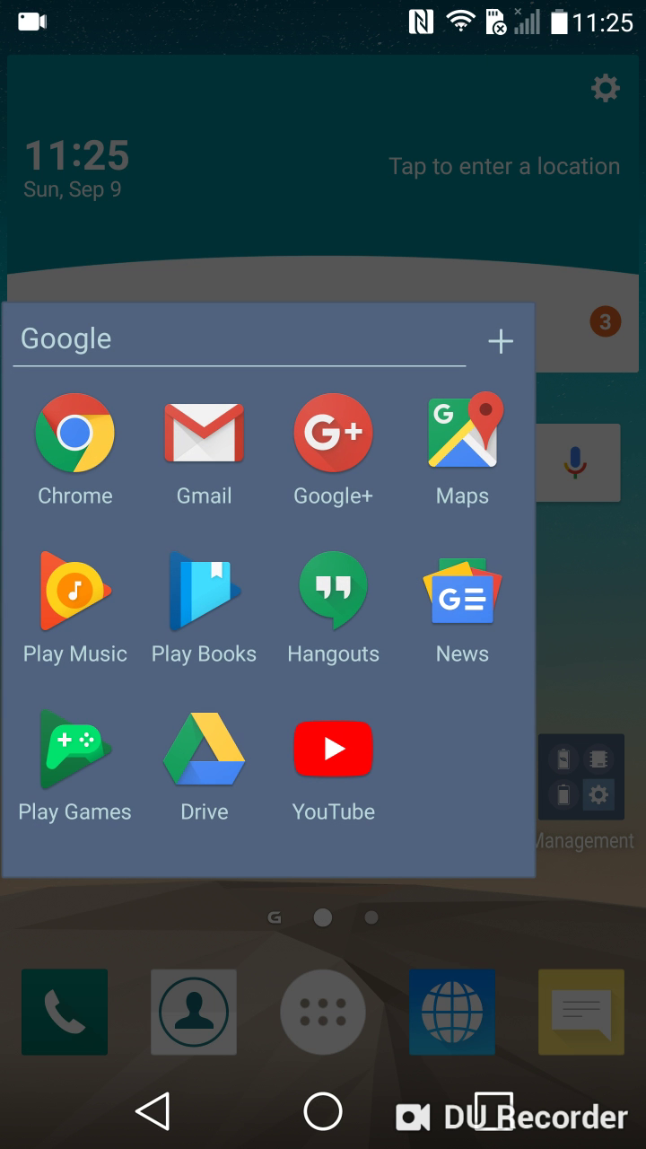
left_click(461, 423)
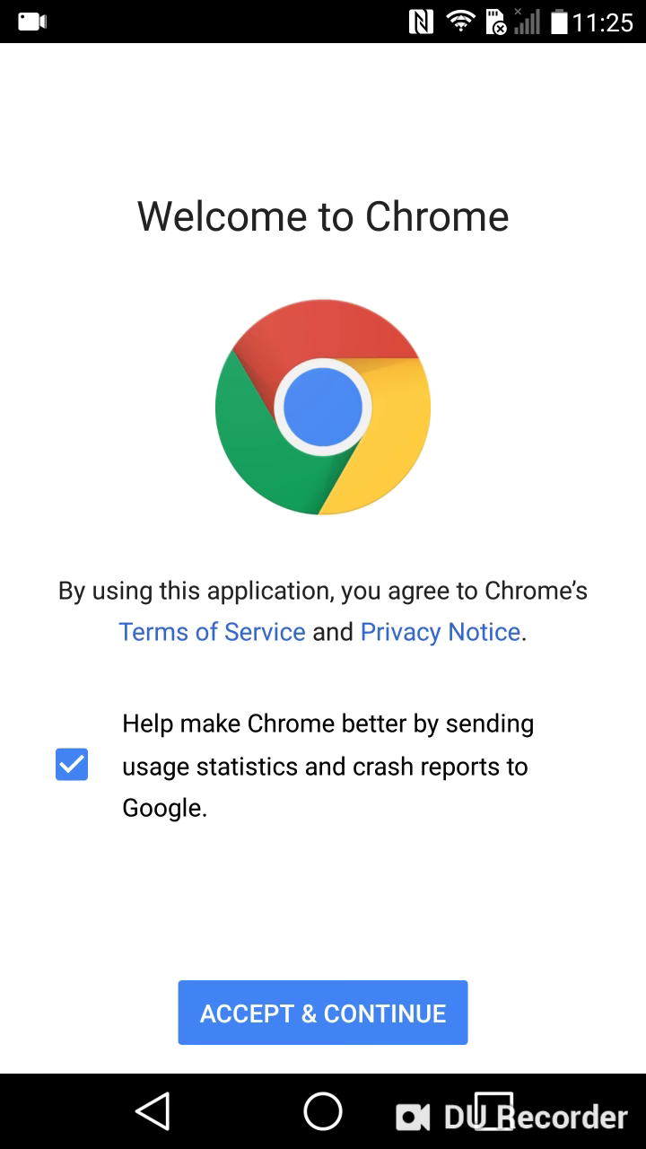
left_click(323, 1012)
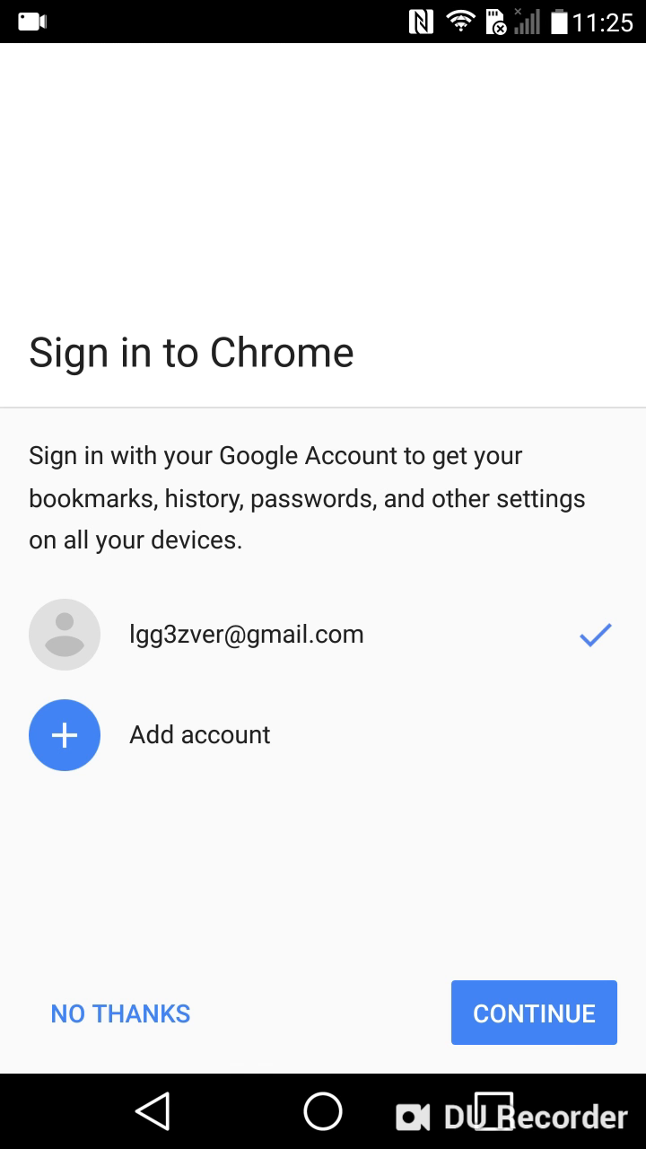
left_click(120, 1013)
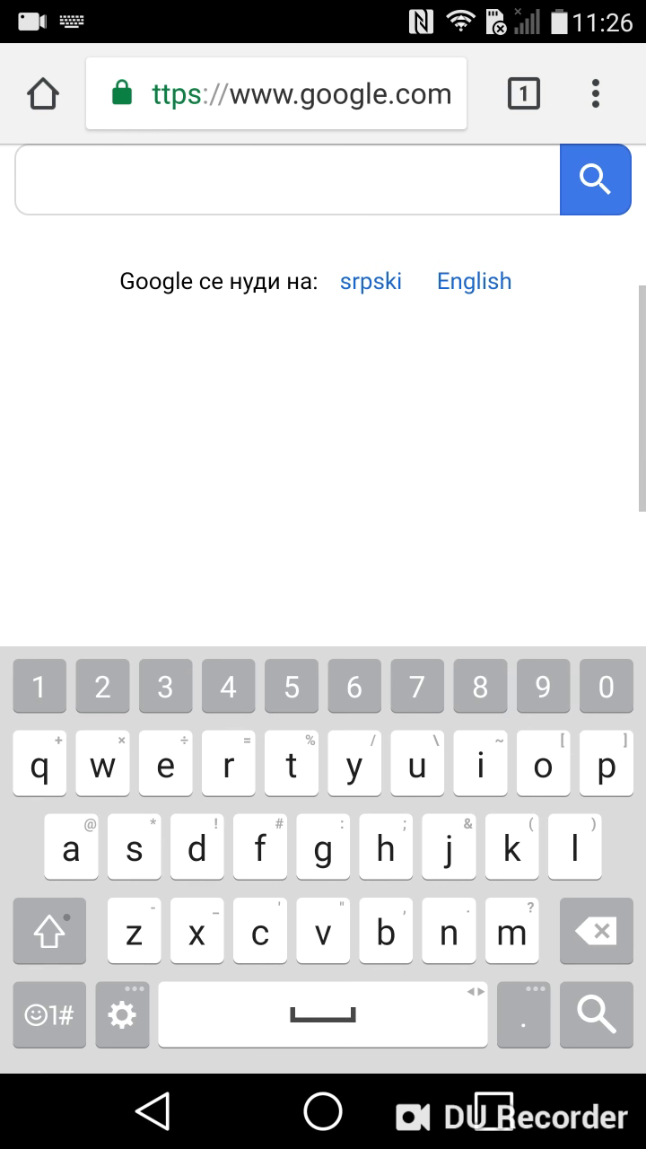
Google 'lucky patcher', keep results in Serbian, and open the official Lucky Patcher site.
type("lucky p")
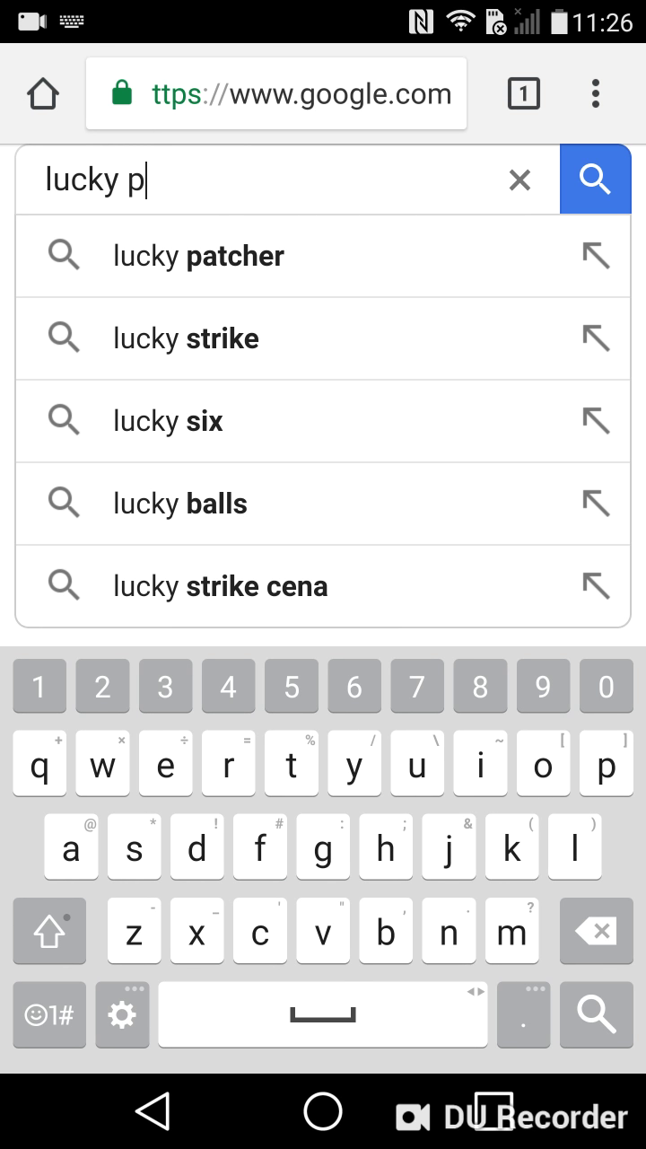
type("at")
left_click(197, 257)
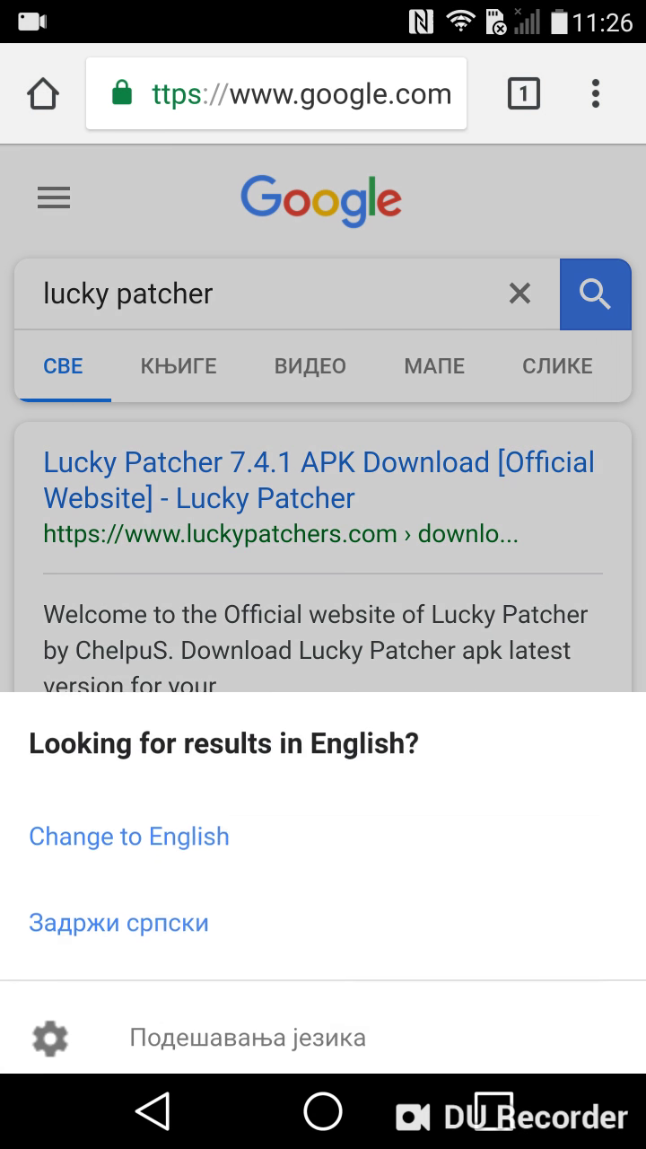
left_click(98, 921)
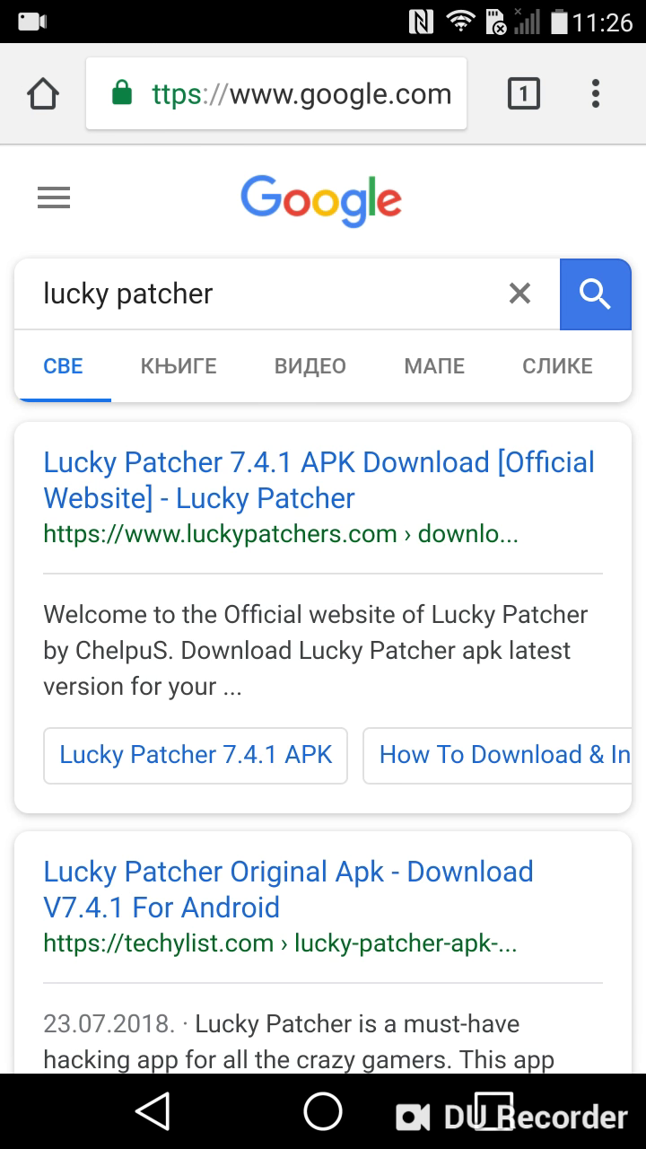
left_click(319, 480)
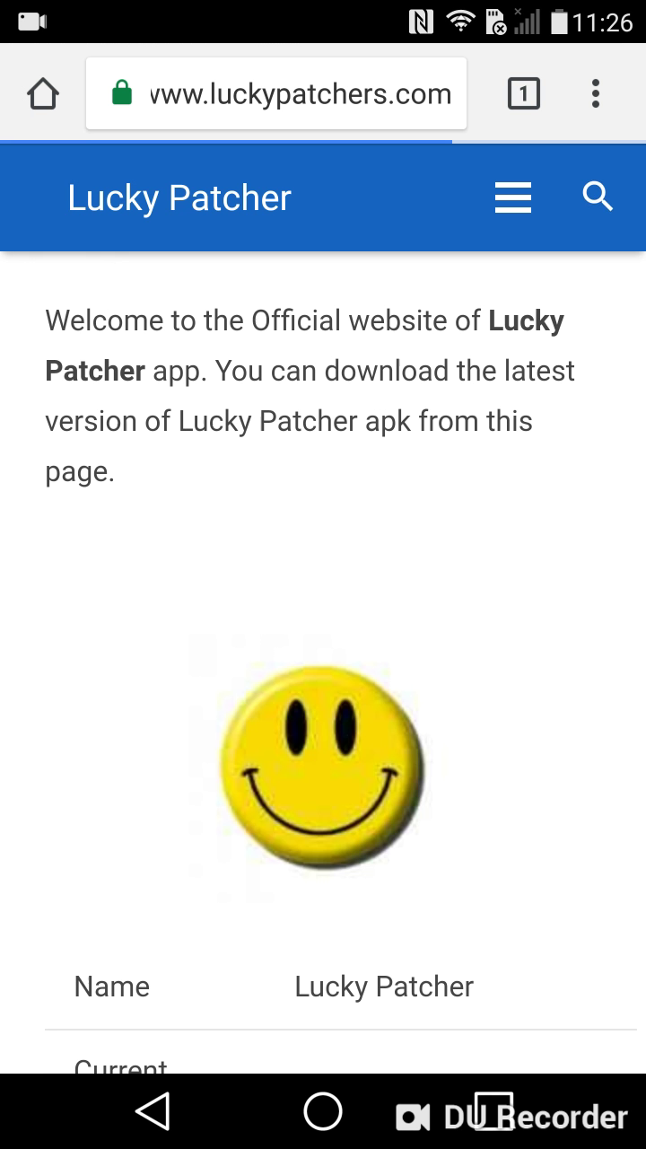
Download the Lucky Patcher 7.4.1 APK, granting Chrome storage access.
scroll(323, 574, "down", 5)
scroll(323, 575, "down", 5)
scroll(323, 575, "down", 5)
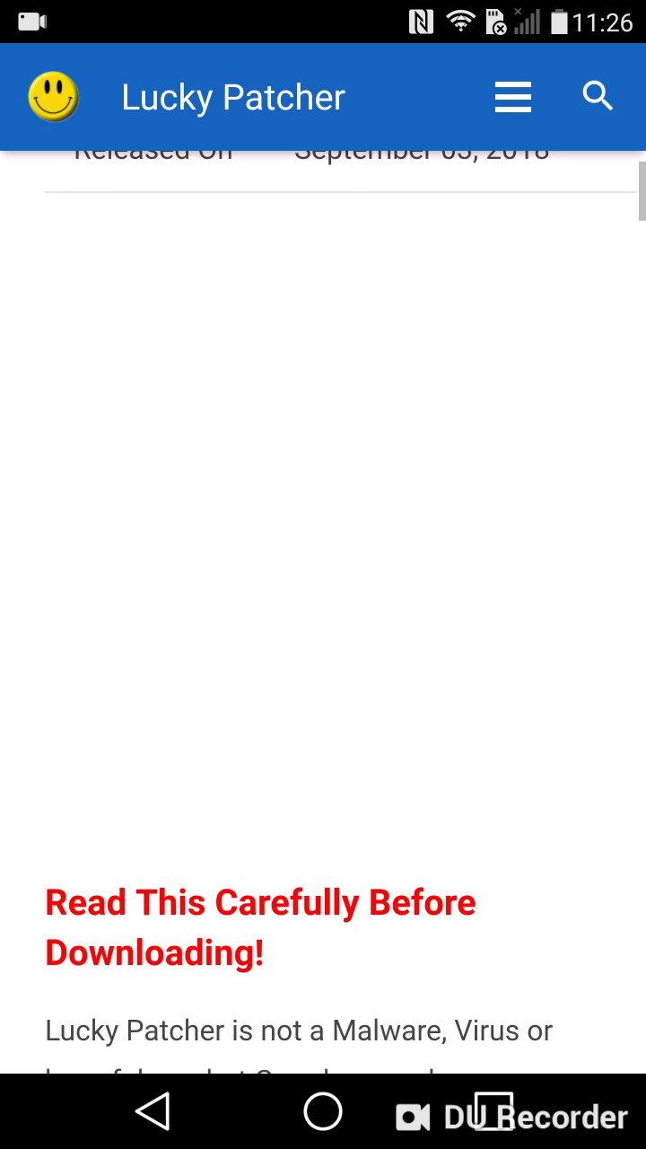
scroll(323, 575, "down", 5)
scroll(323, 610, "down", 10)
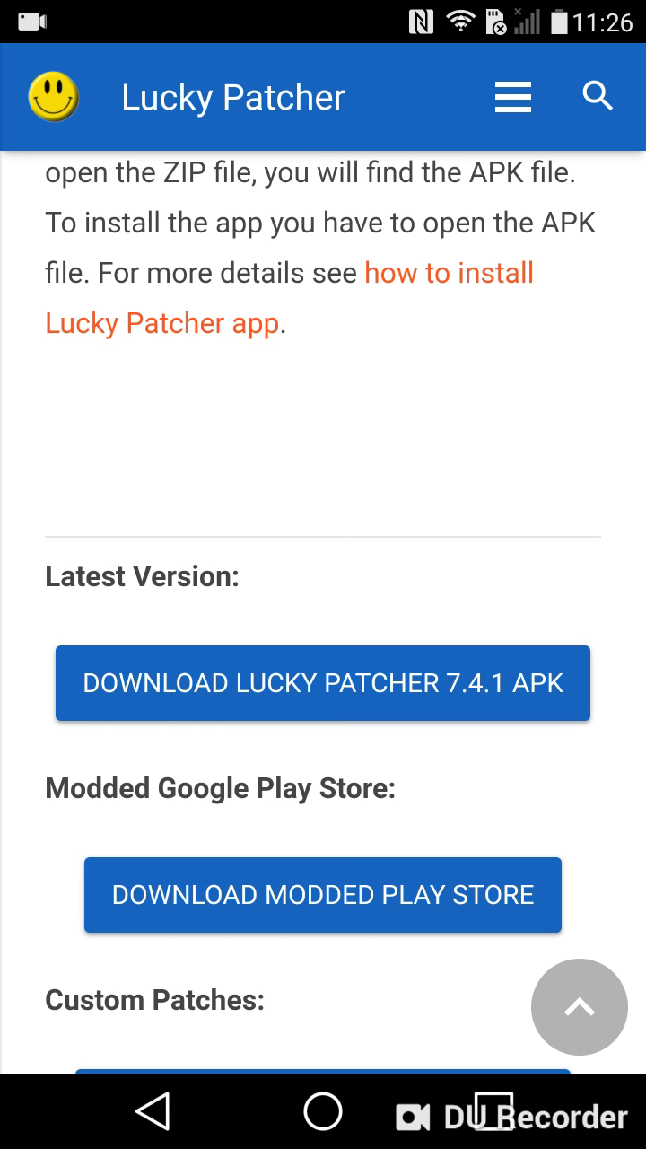
left_click(323, 683)
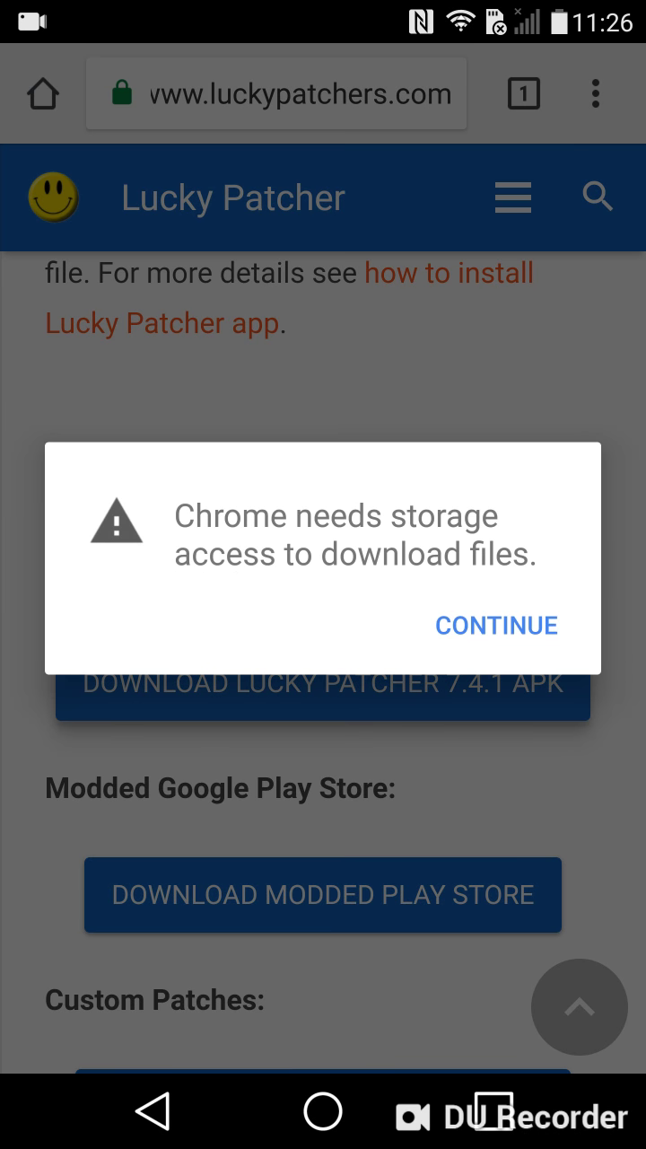
left_click(496, 626)
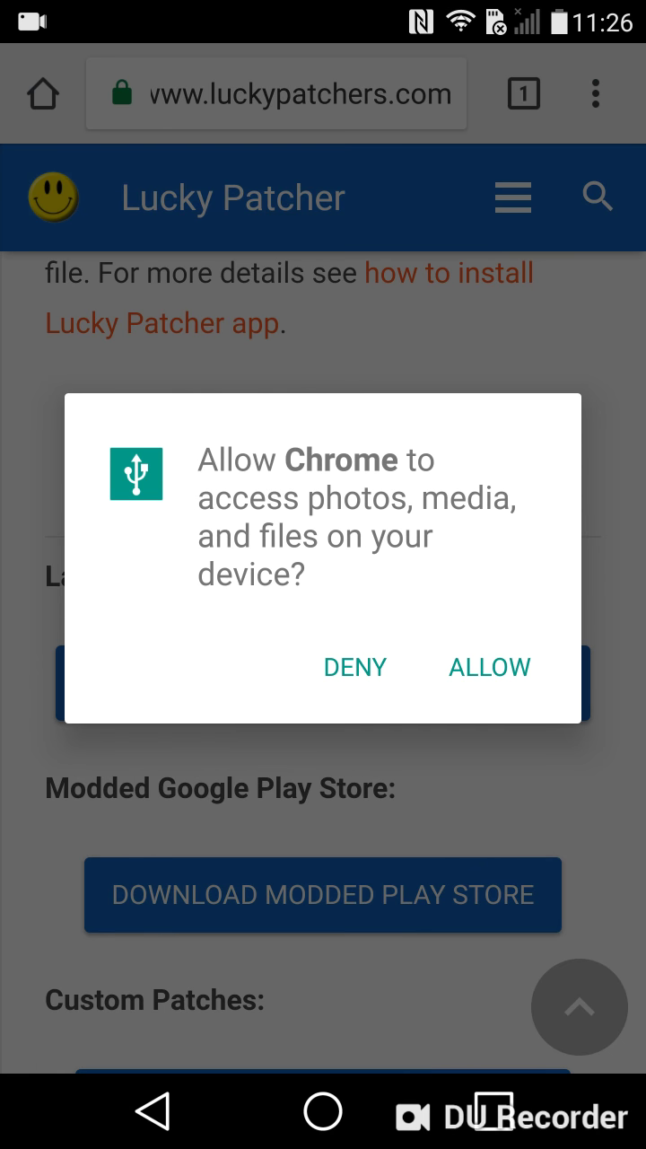
left_click(490, 667)
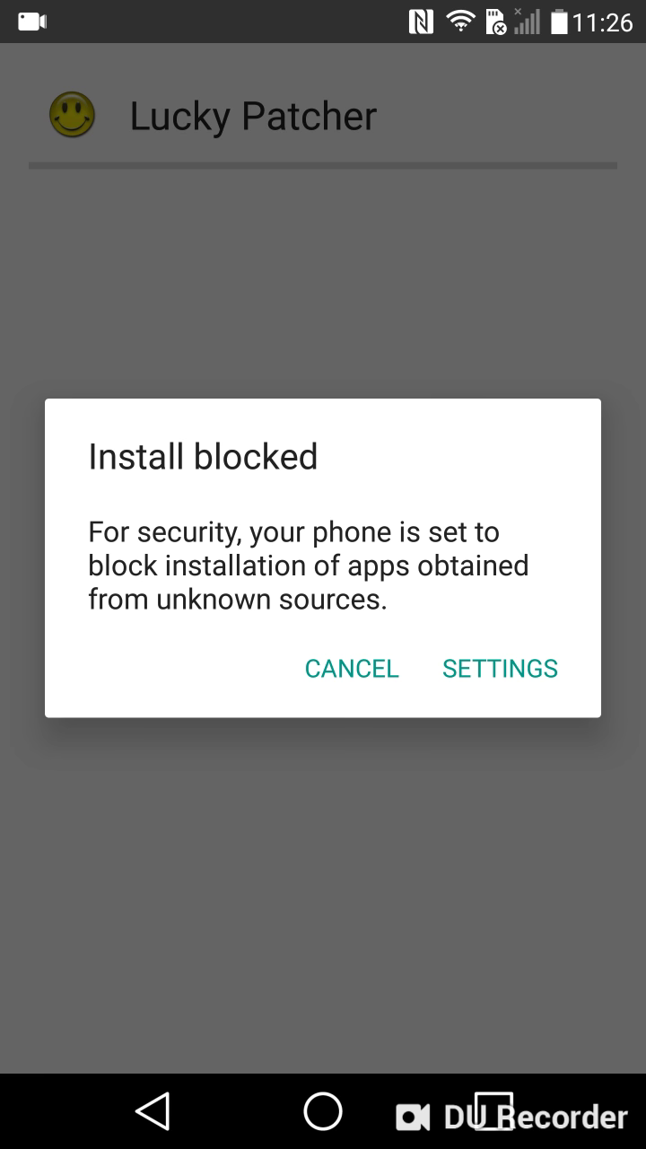
Allow Unknown sources in Security settings, then return to the Lucky Patcher zip.
left_click(500, 669)
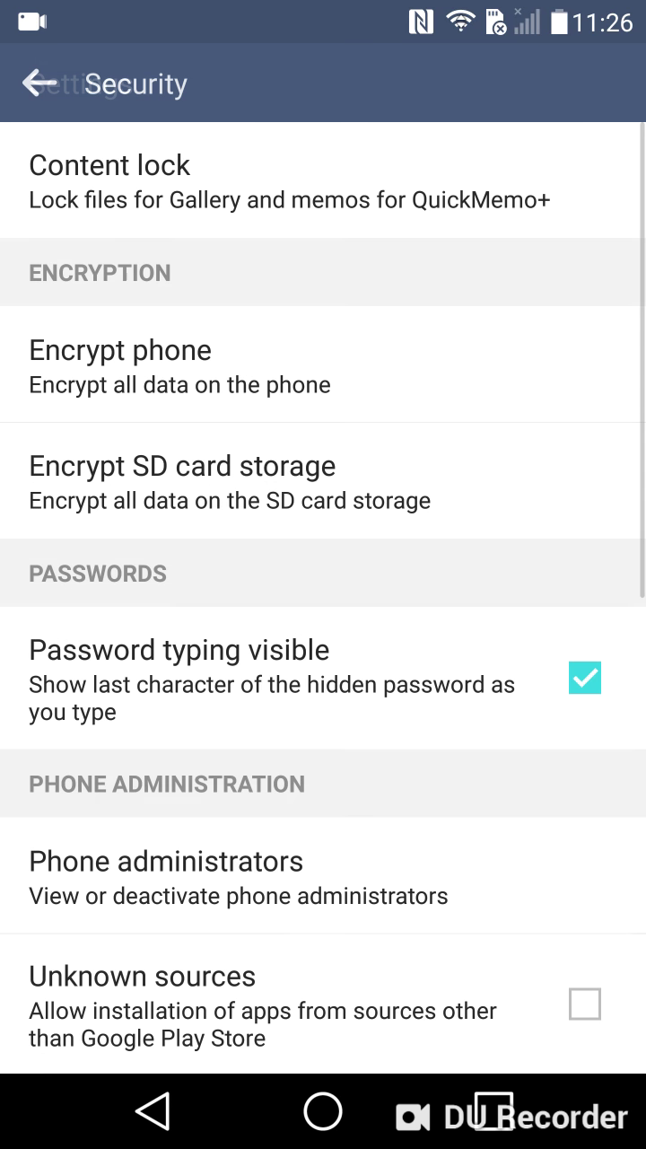
scroll(323, 598, "down", 3)
scroll(323, 598, "up", 3)
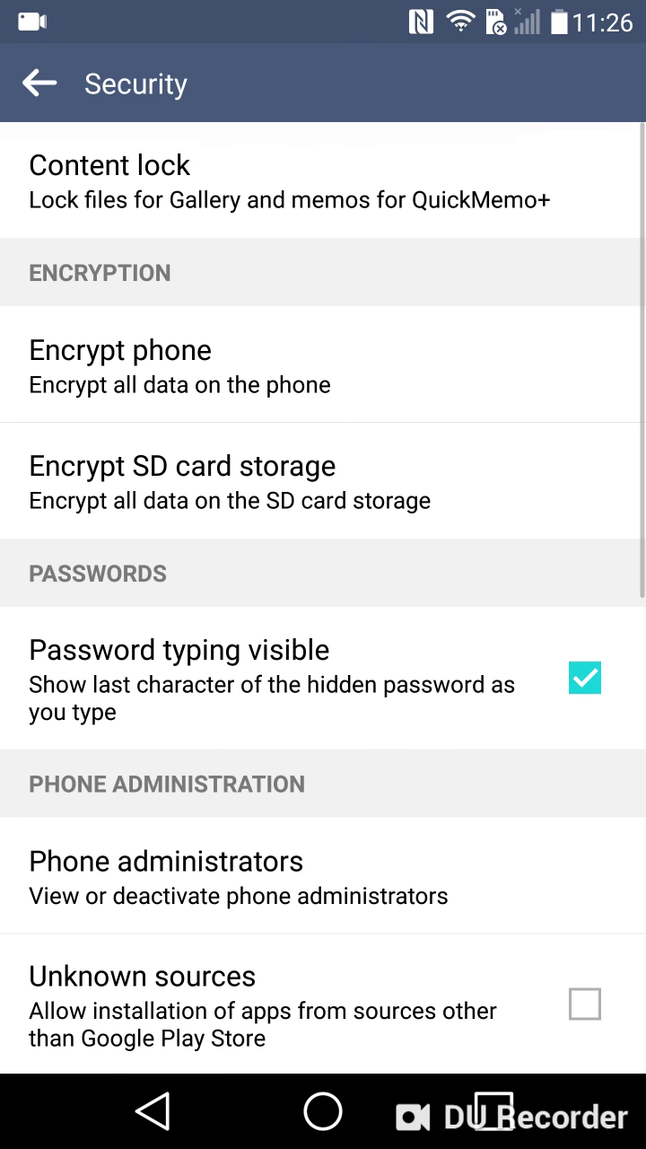
scroll(323, 597, "down", 4)
scroll(323, 598, "down", 1)
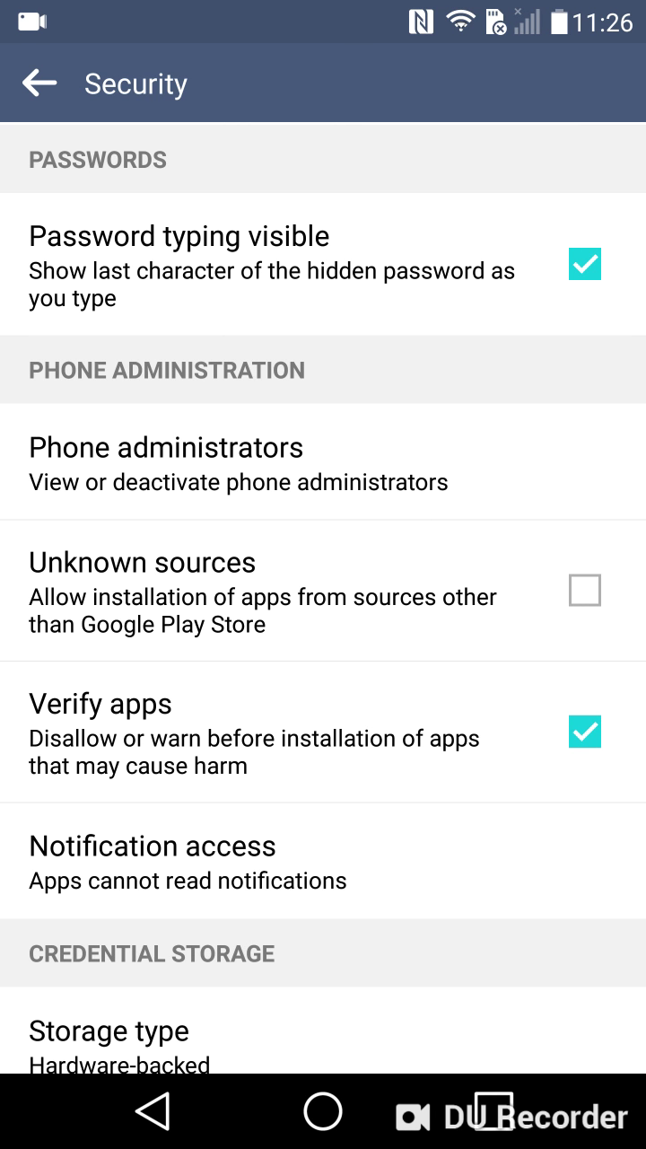
left_click(323, 589)
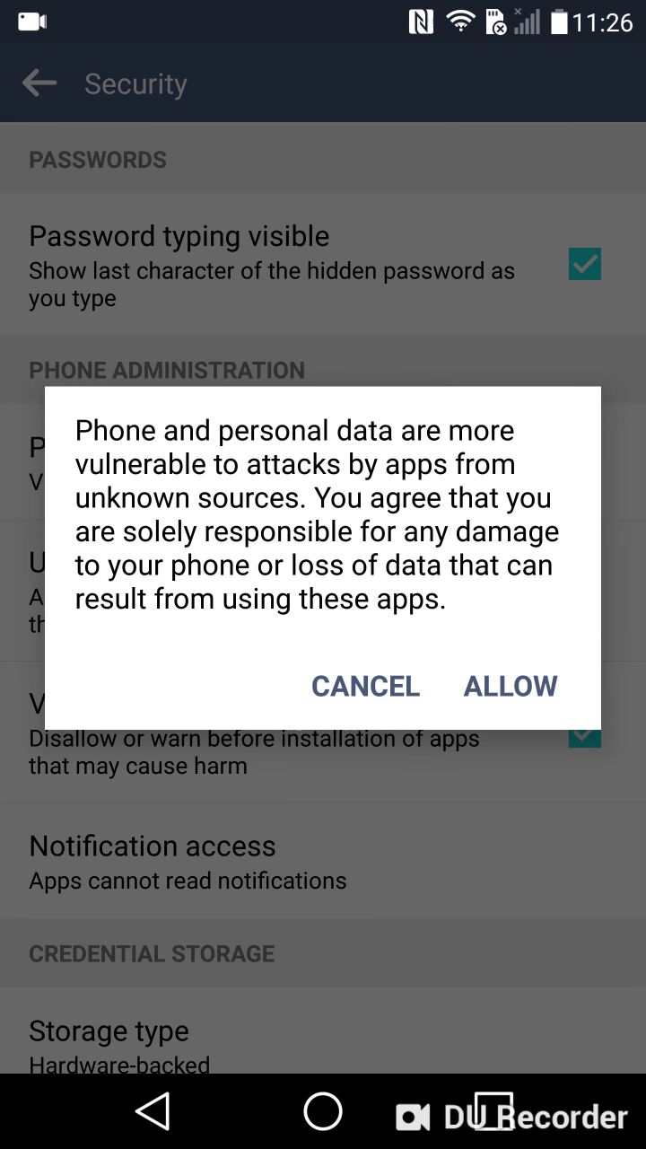
left_click(511, 687)
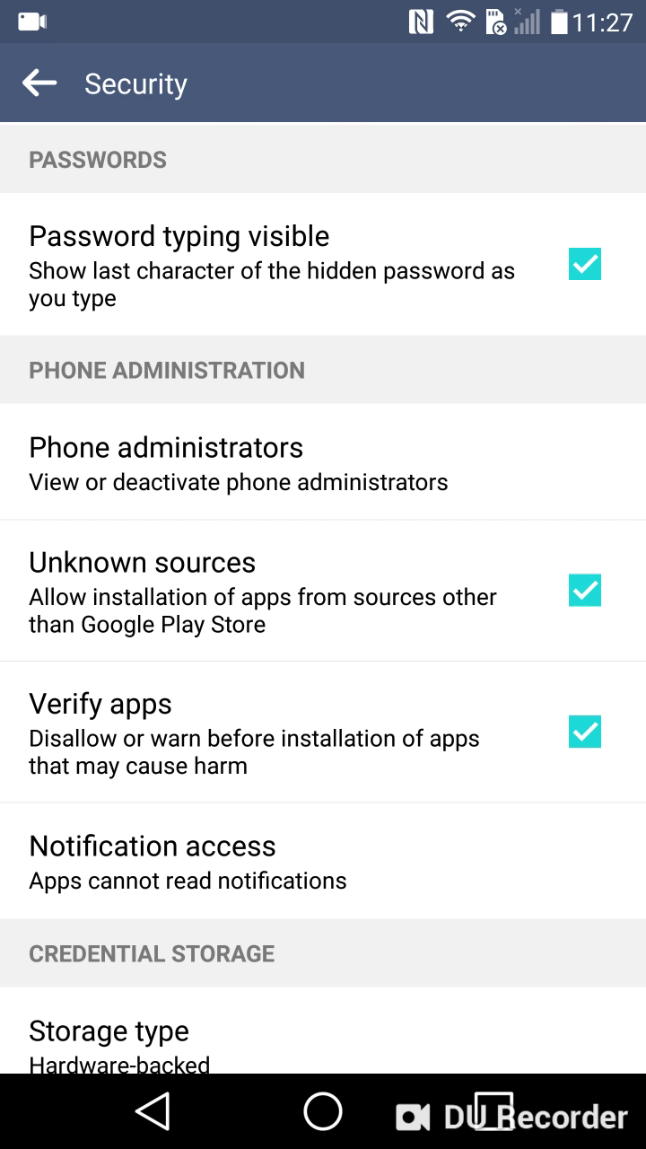
left_click(153, 1113)
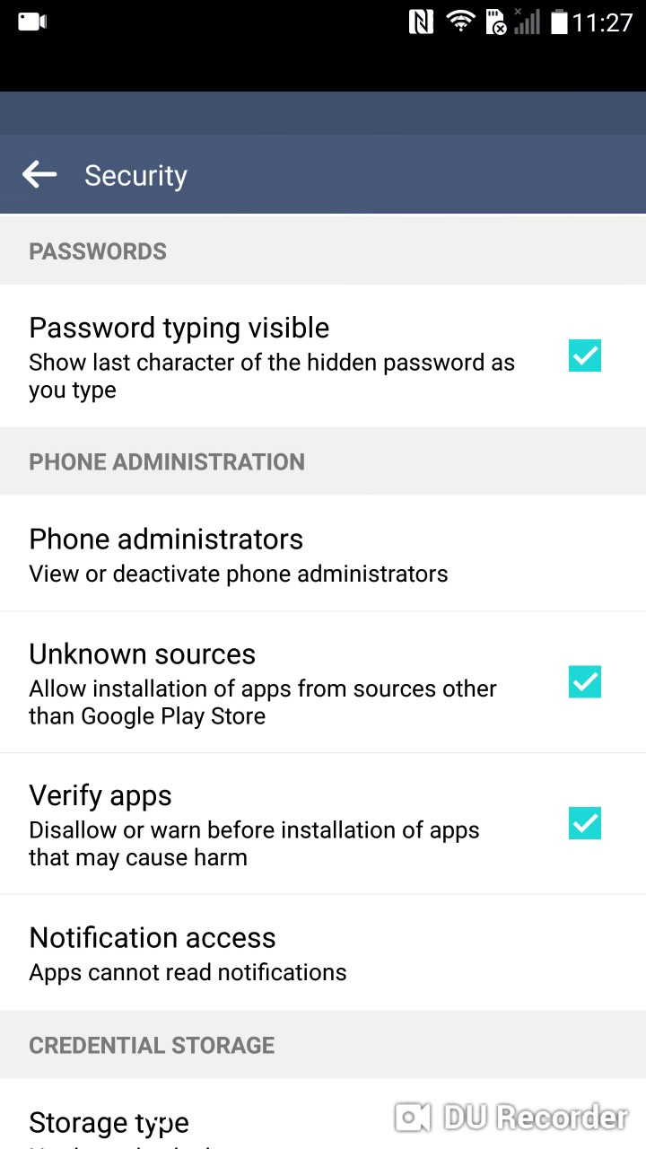
Extract the Lucky Patcher APK from the zip and install it anyway despite Play Protect.
left_click(359, 251)
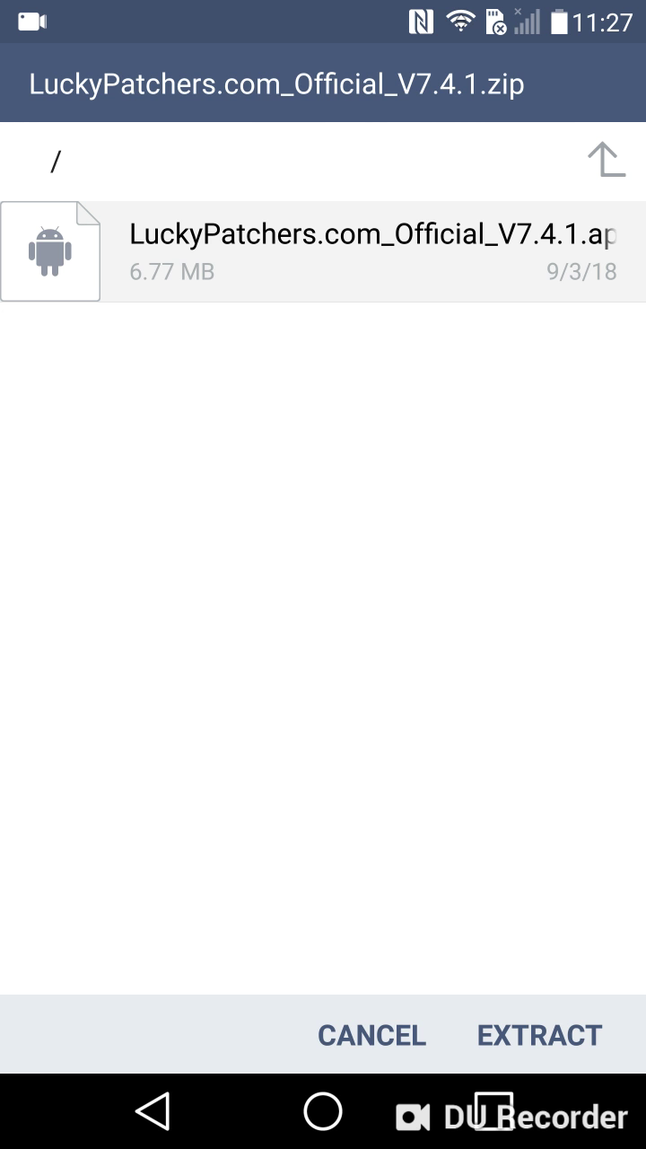
left_click(538, 1034)
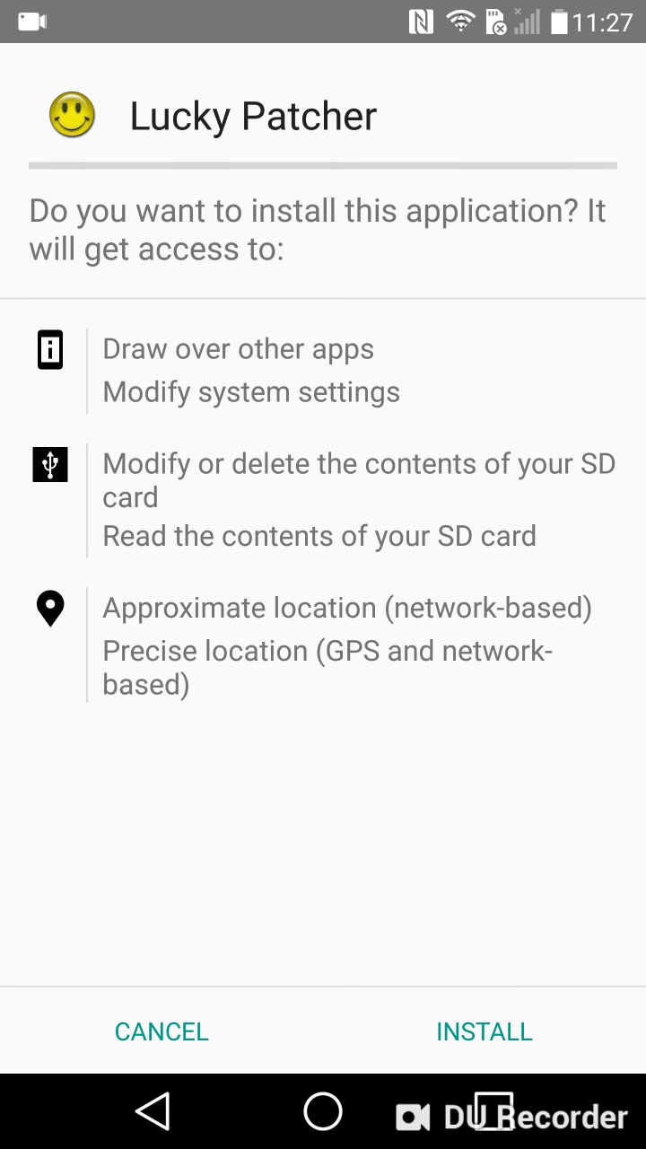
left_click(484, 1031)
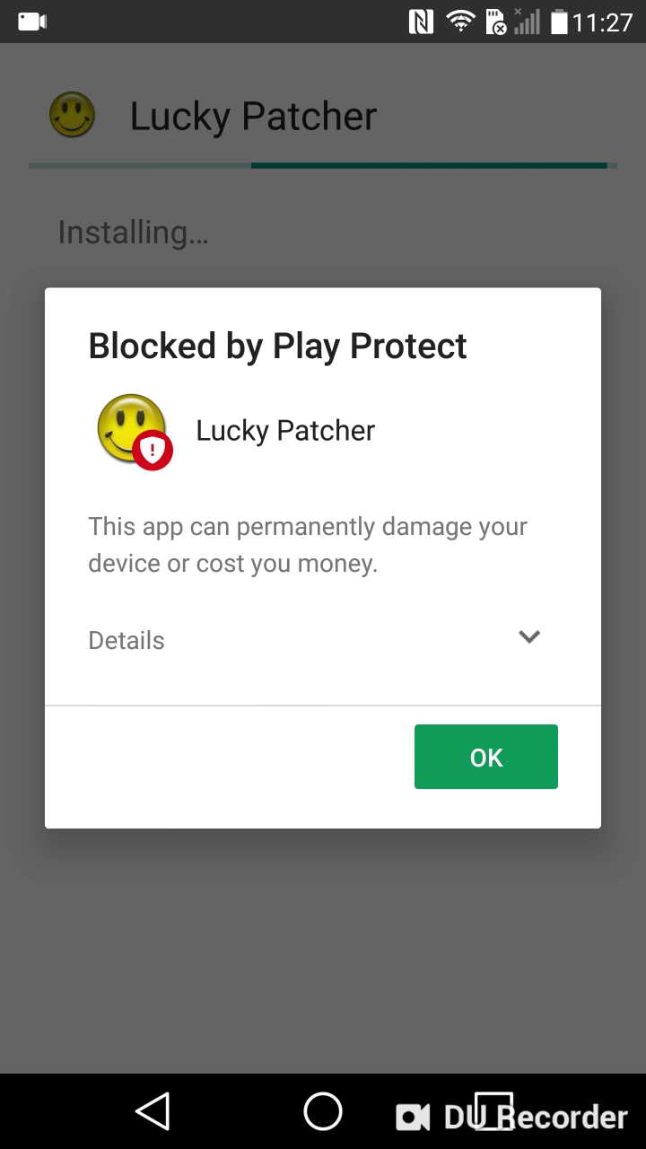
left_click(529, 636)
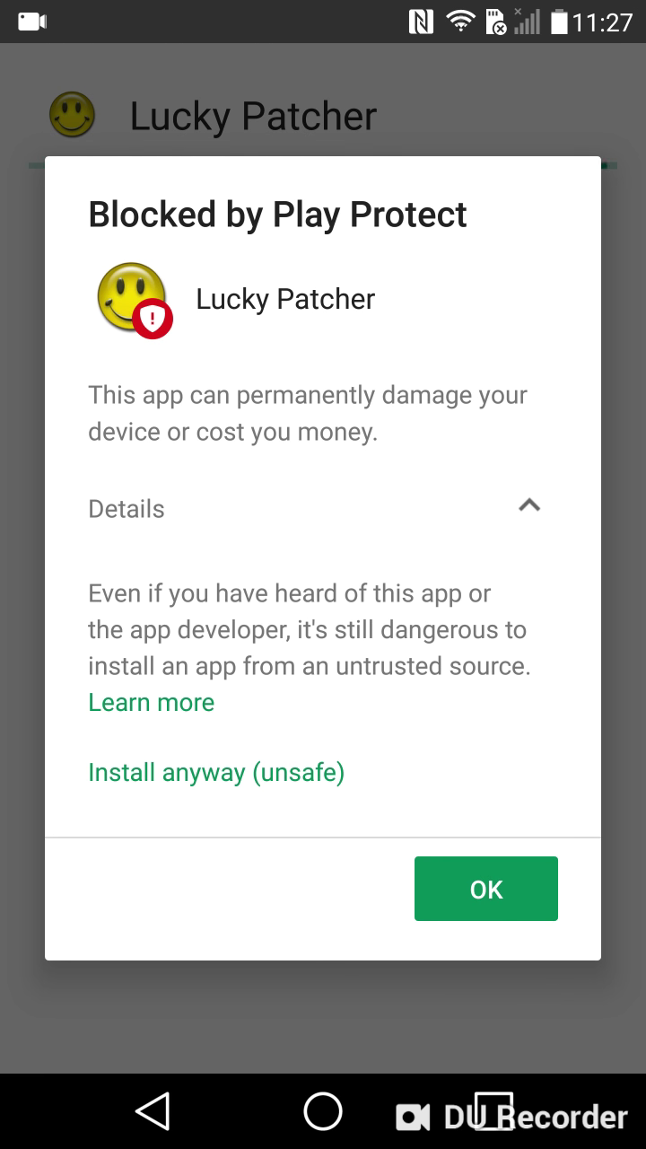
left_click(490, 505)
left_click(490, 628)
left_click(215, 772)
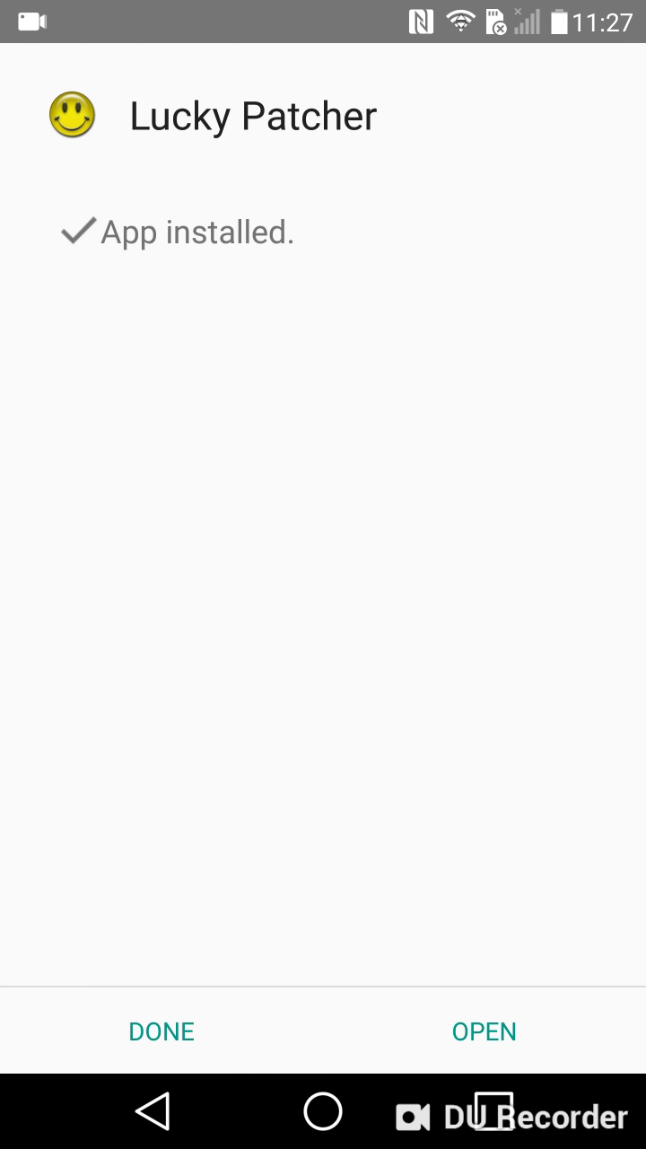
left_click(162, 1030)
Exit Chrome, add a Lucky Patcher shortcut to the home screen, and launch Remote Mouse.
left_click(153, 1111)
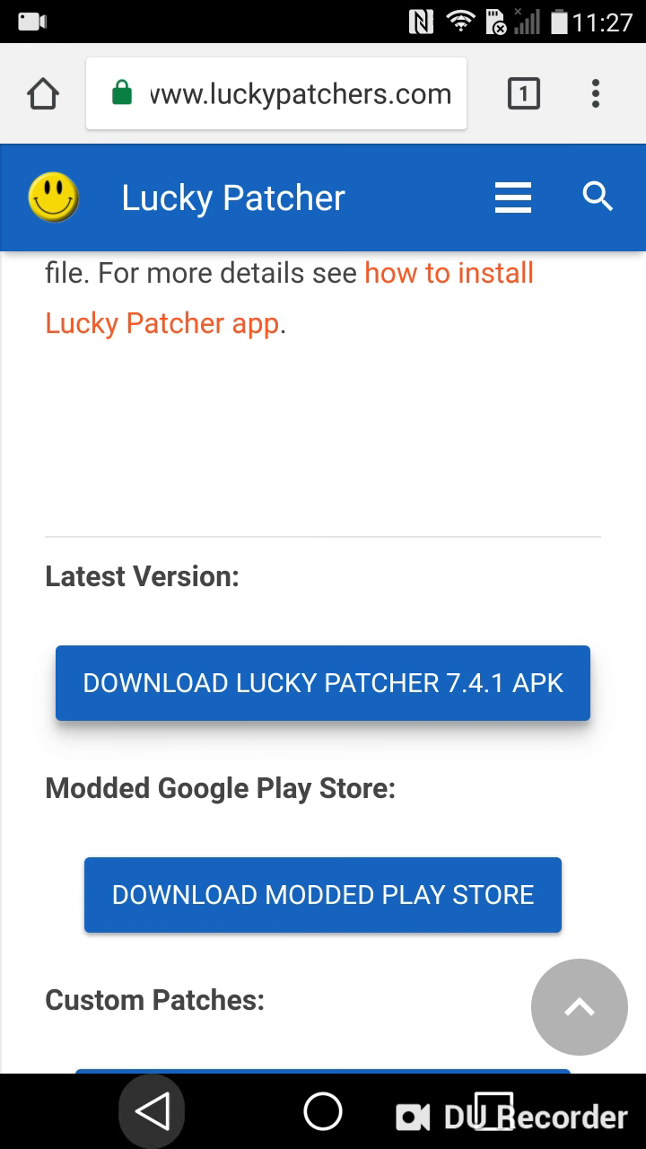
left_click(153, 1111)
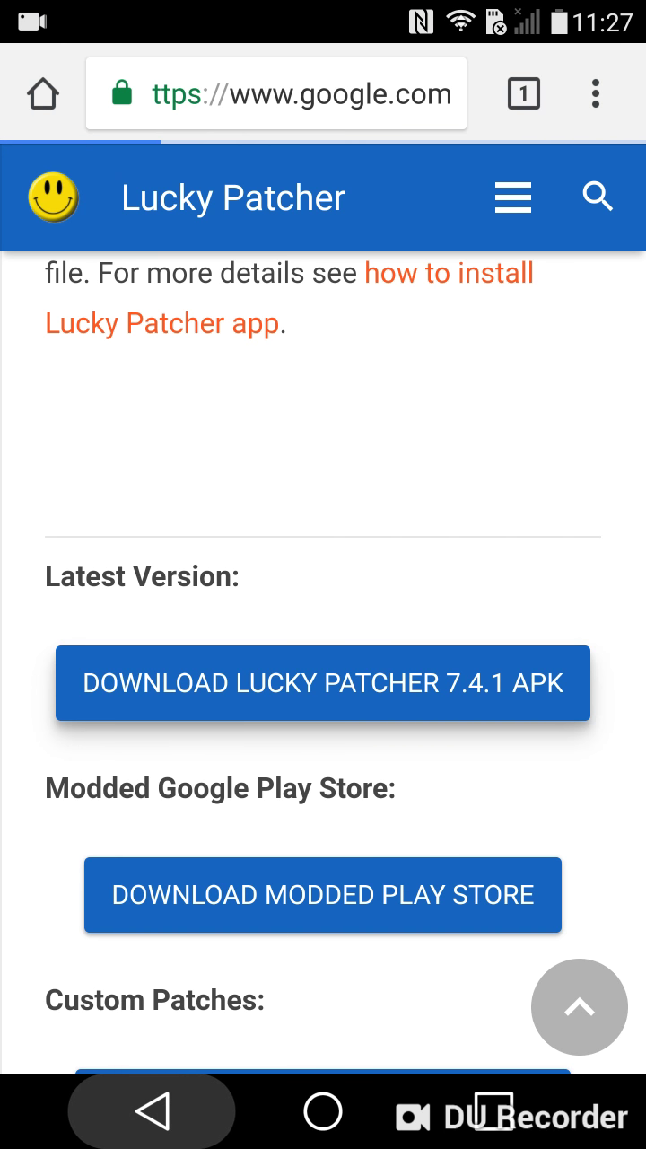
left_click(152, 1111)
left_click(322, 1011)
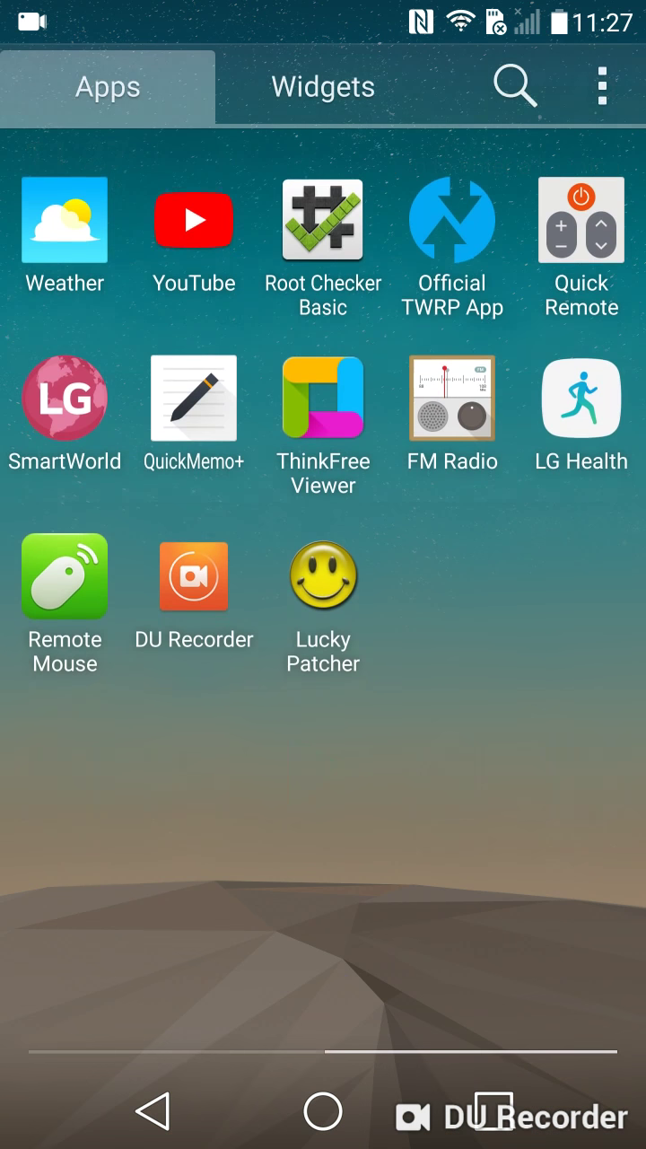
mouse_move(323, 570)
left_mouse_down()
mouse_move(436, 559)
mouse_move(431, 632)
left_mouse_up()
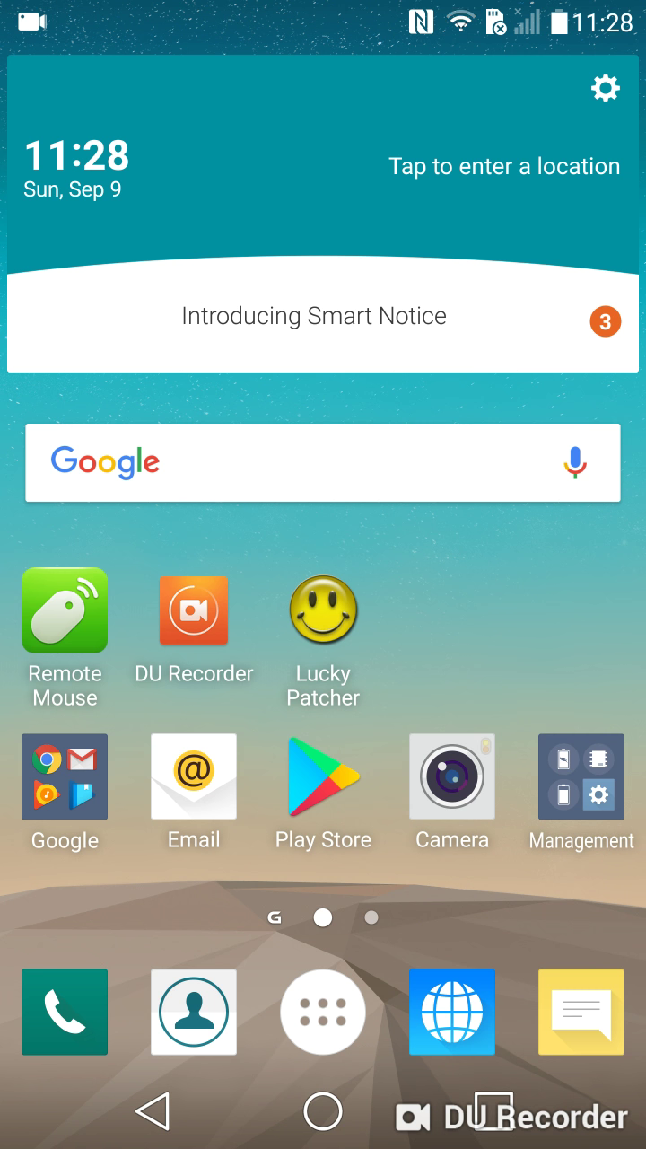
left_click(65, 610)
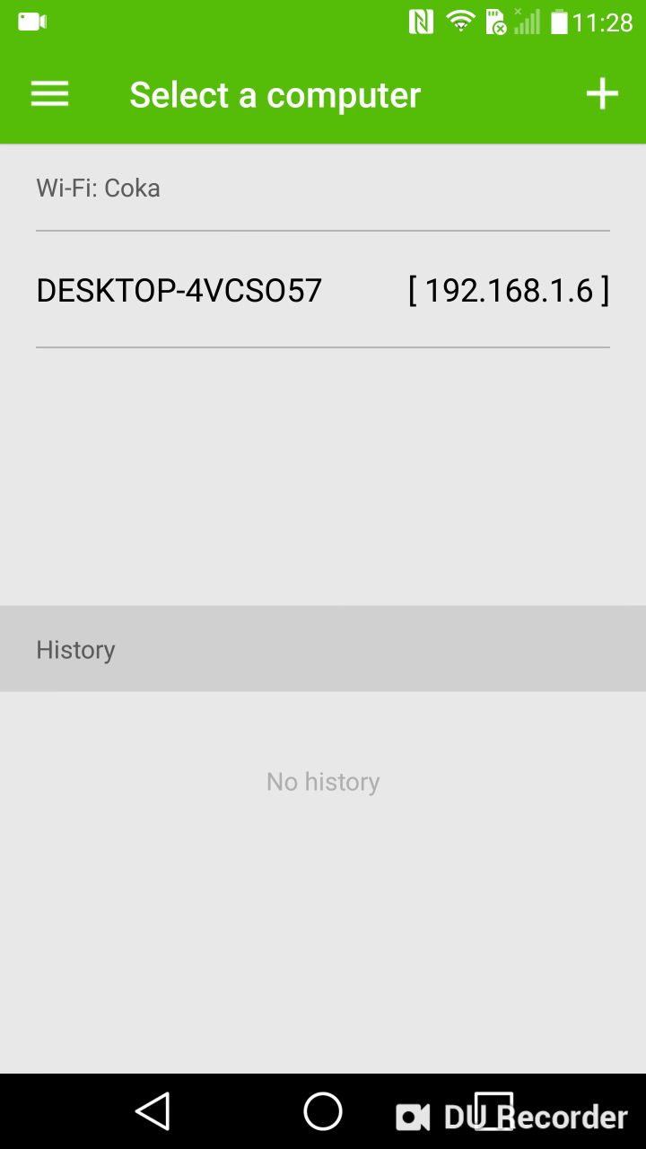
Connect Remote Mouse to the Wi-Fi computer and dismiss the gestures tutorial.
left_click(323, 289)
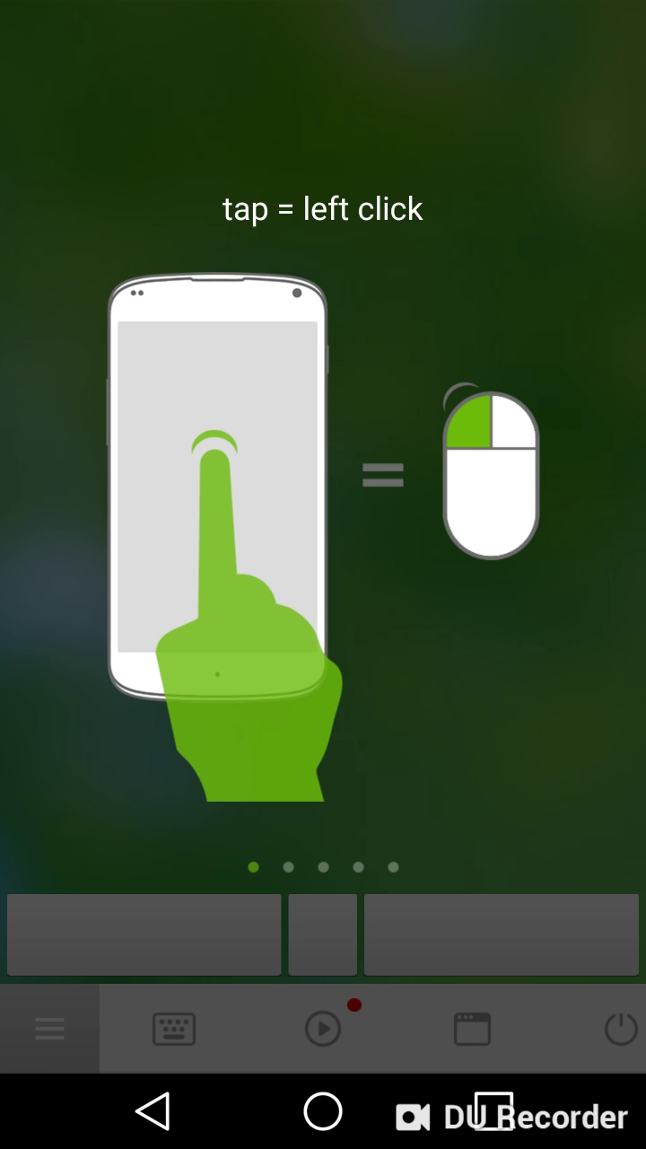
left_click_drag(449, 538, 179, 539)
left_click_drag(449, 539, 180, 539)
left_click_drag(449, 539, 341, 538)
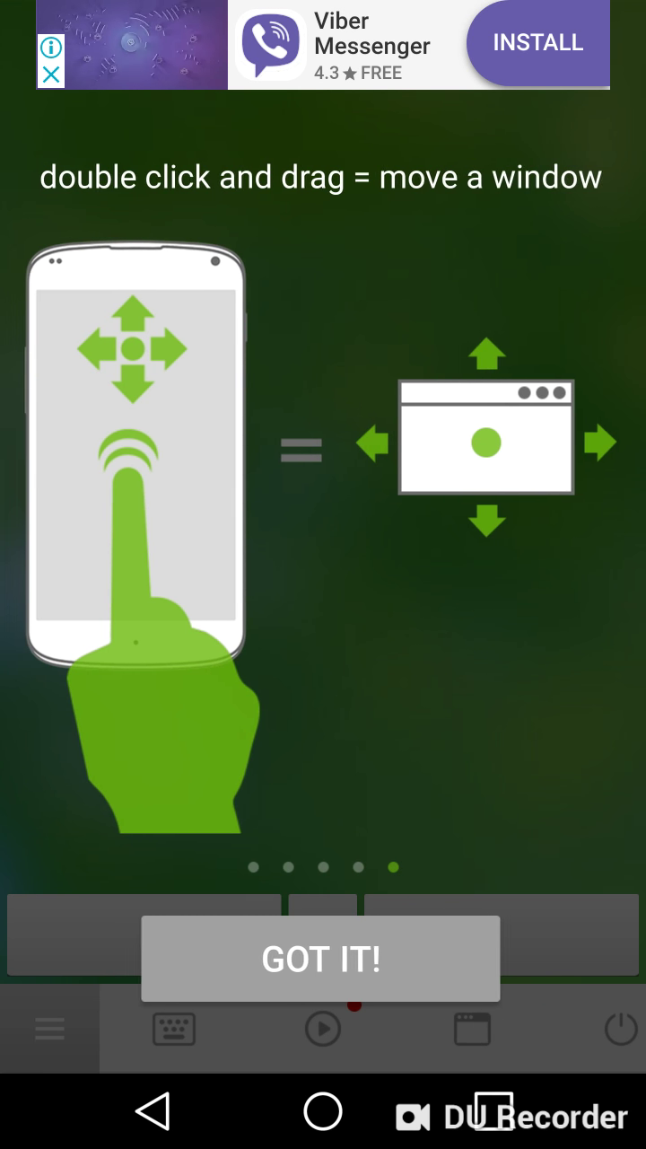
left_click(212, 958)
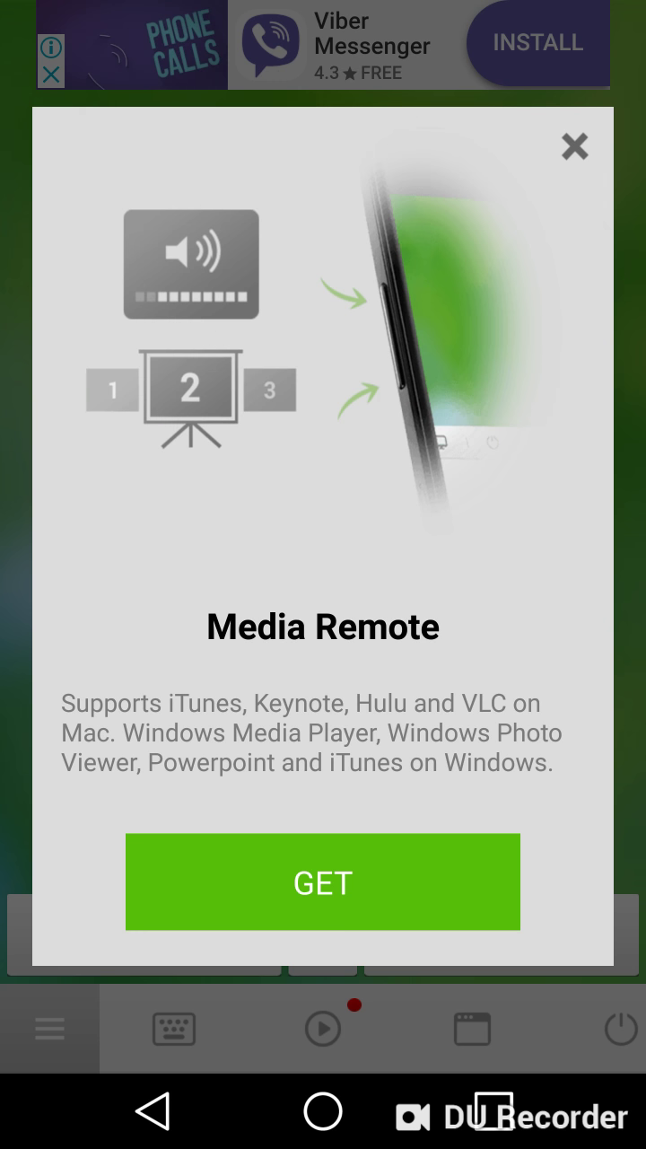
Try buying the Media Remote panel, cancel the payment, and disconnect to the home screen.
left_click(574, 146)
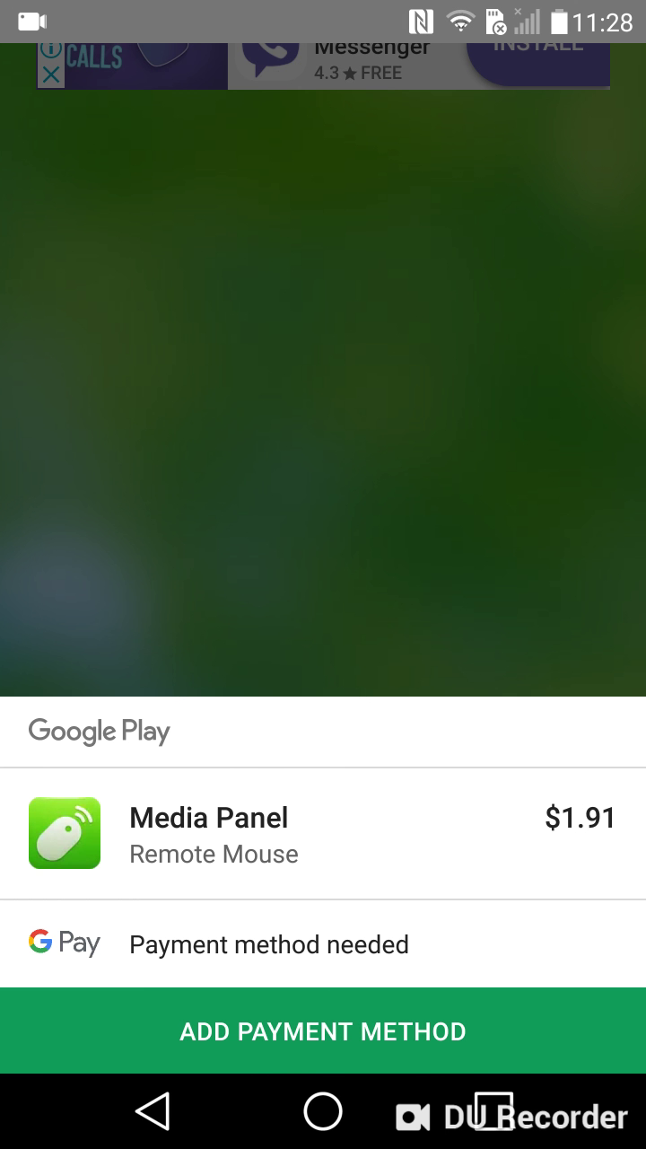
left_click(153, 1111)
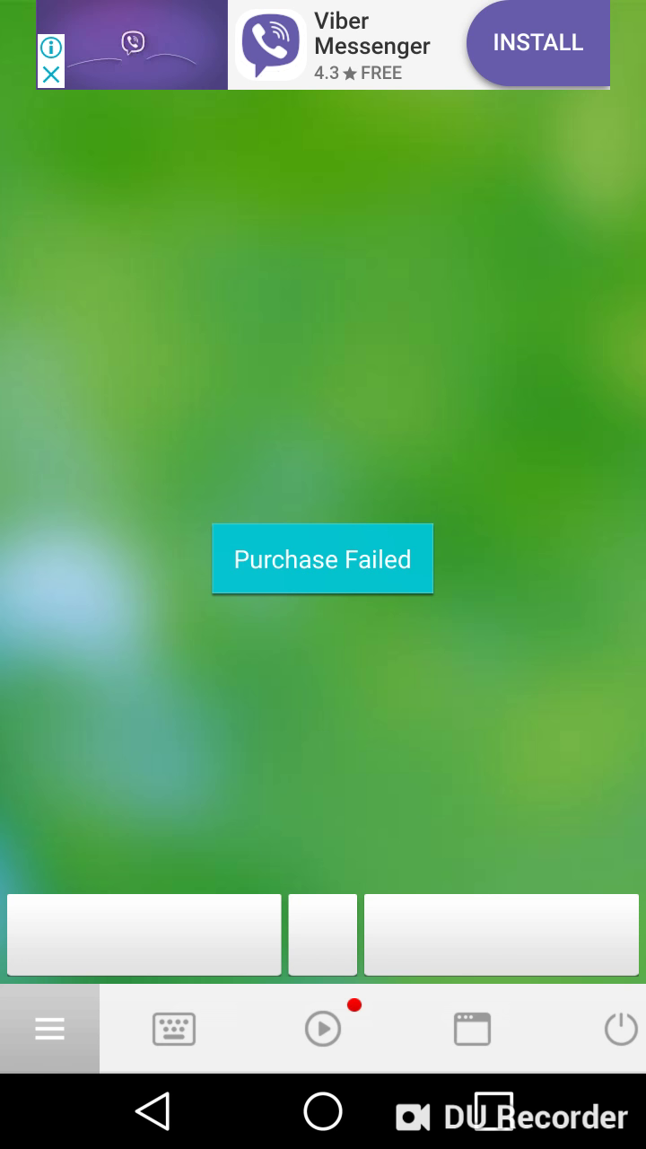
key("Back")
key("Back")
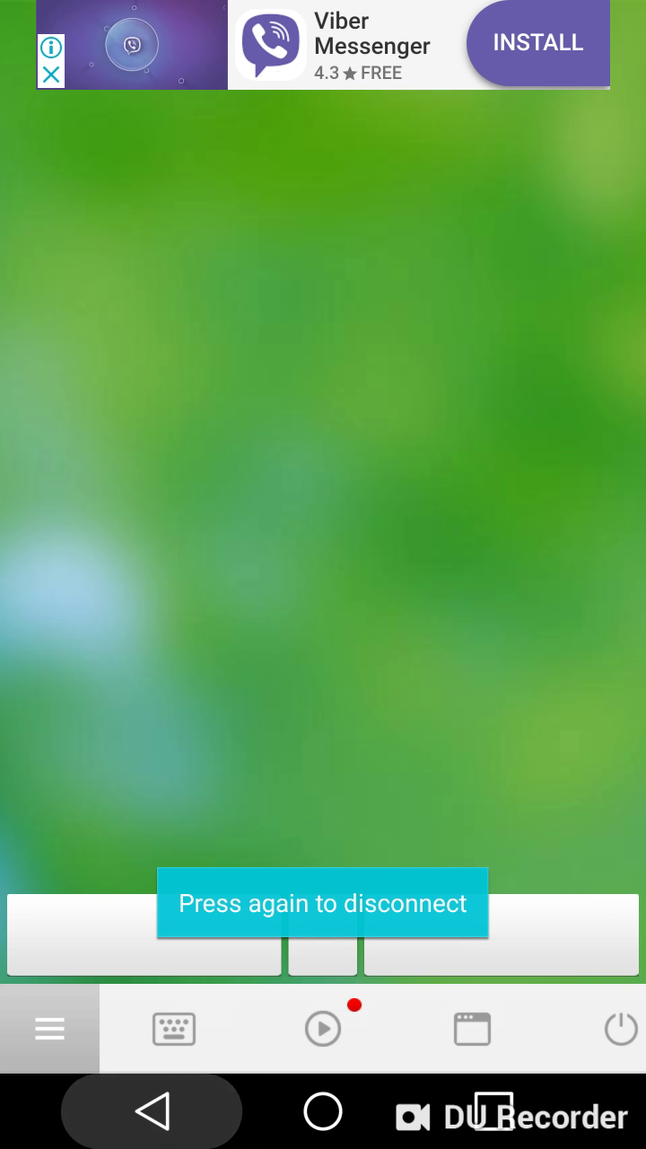
key("Back")
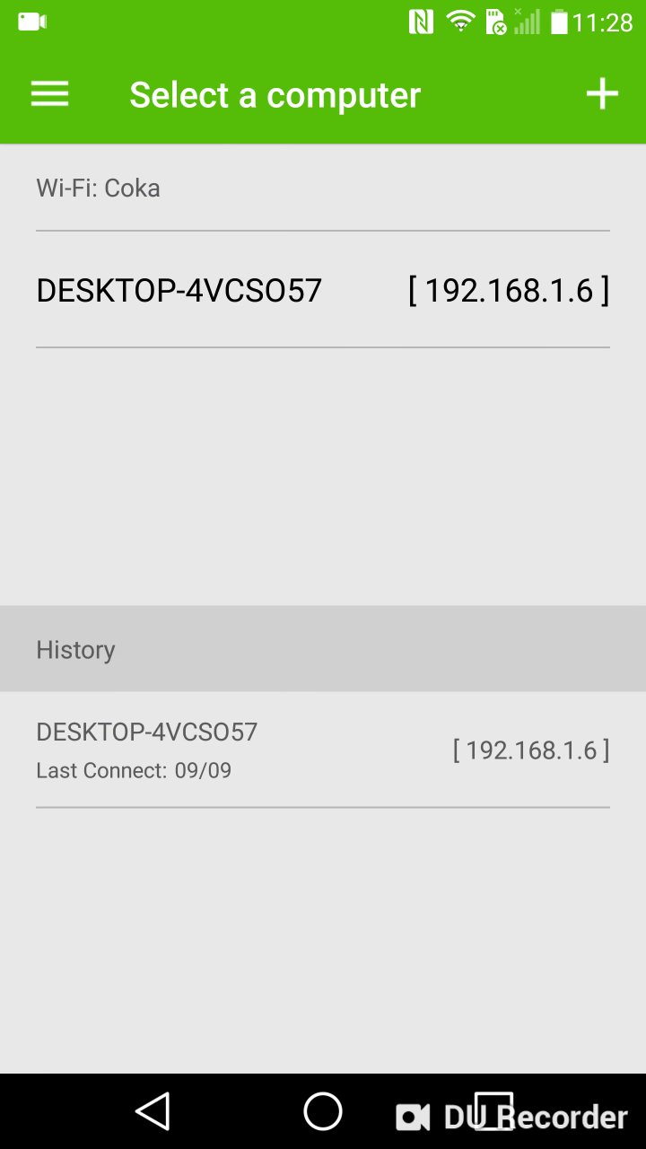
key("Back")
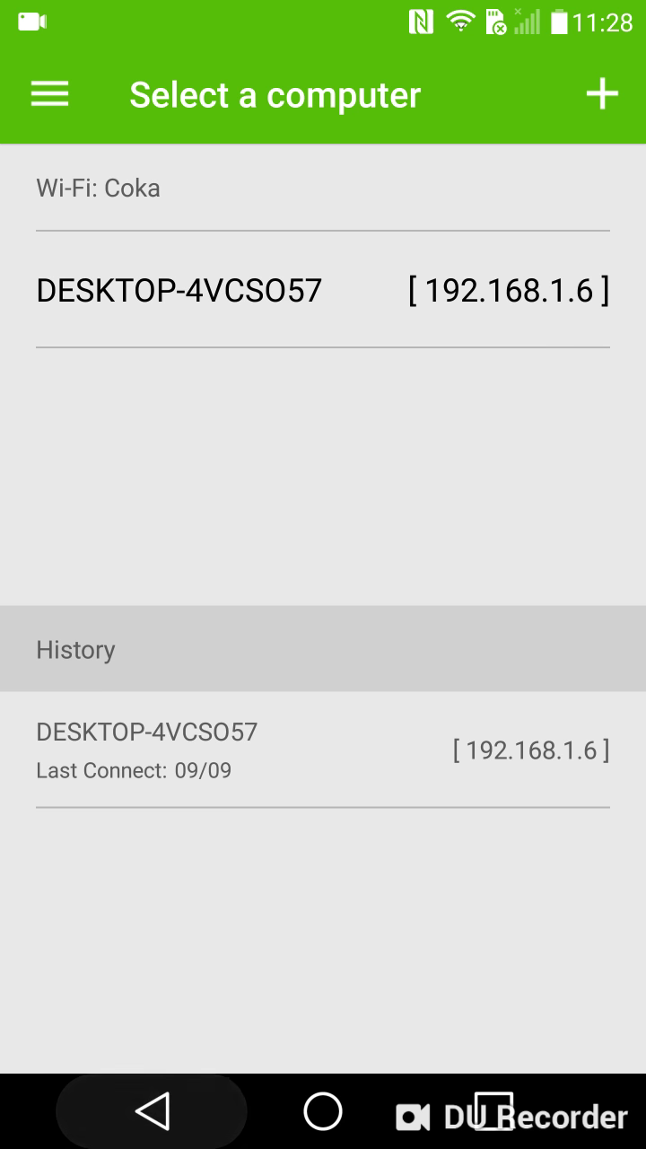
mouse_move(485, 718)
left_mouse_down()
mouse_move(161, 718)
mouse_move(485, 718)
left_mouse_up()
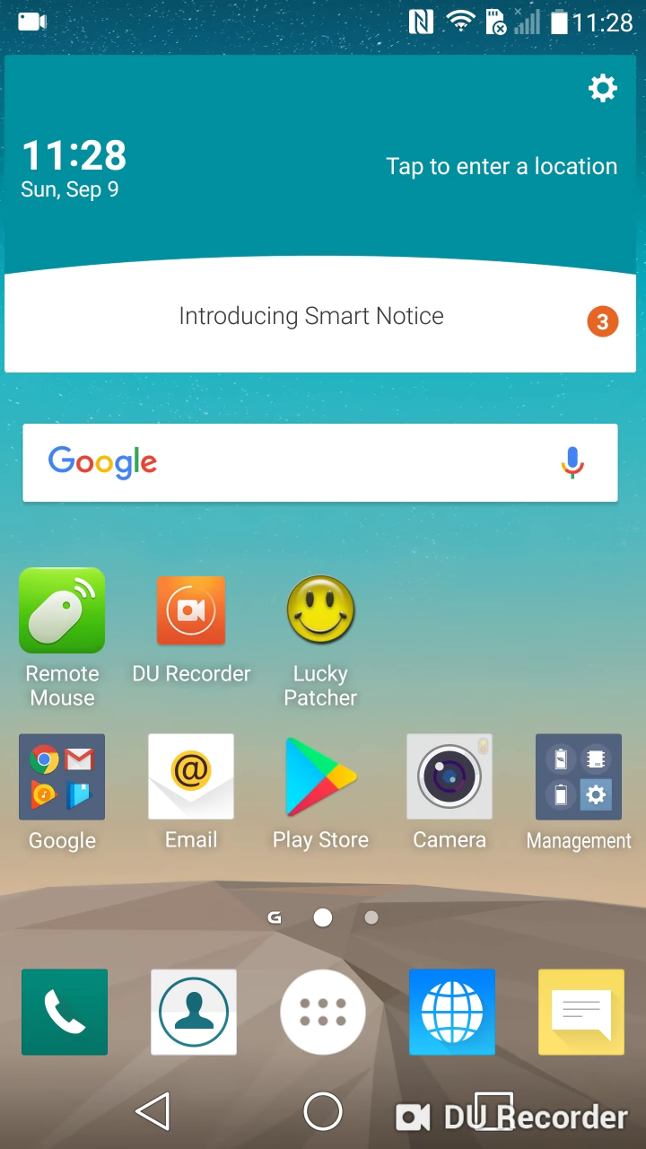
Launch Lucky Patcher from the home screen and grant it Superuser access.
mouse_move(162, 718)
left_mouse_down()
mouse_move(485, 718)
mouse_move(161, 718)
left_mouse_up()
mouse_move(485, 718)
left_mouse_down()
mouse_move(162, 717)
mouse_move(484, 718)
left_mouse_up()
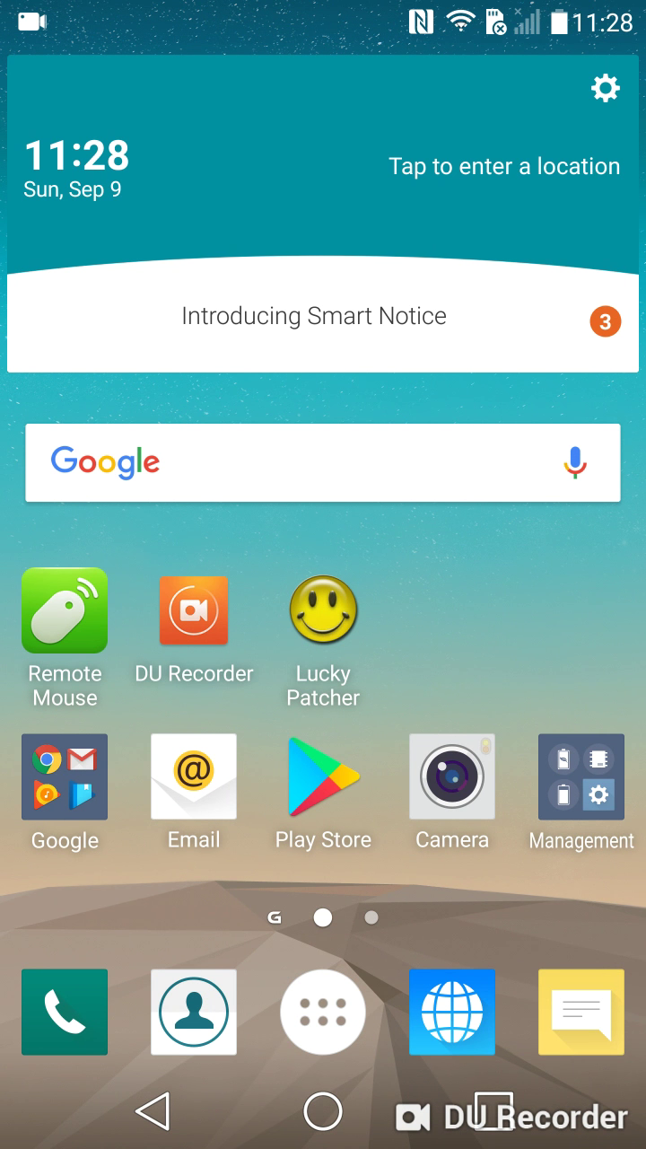
left_click(323, 610)
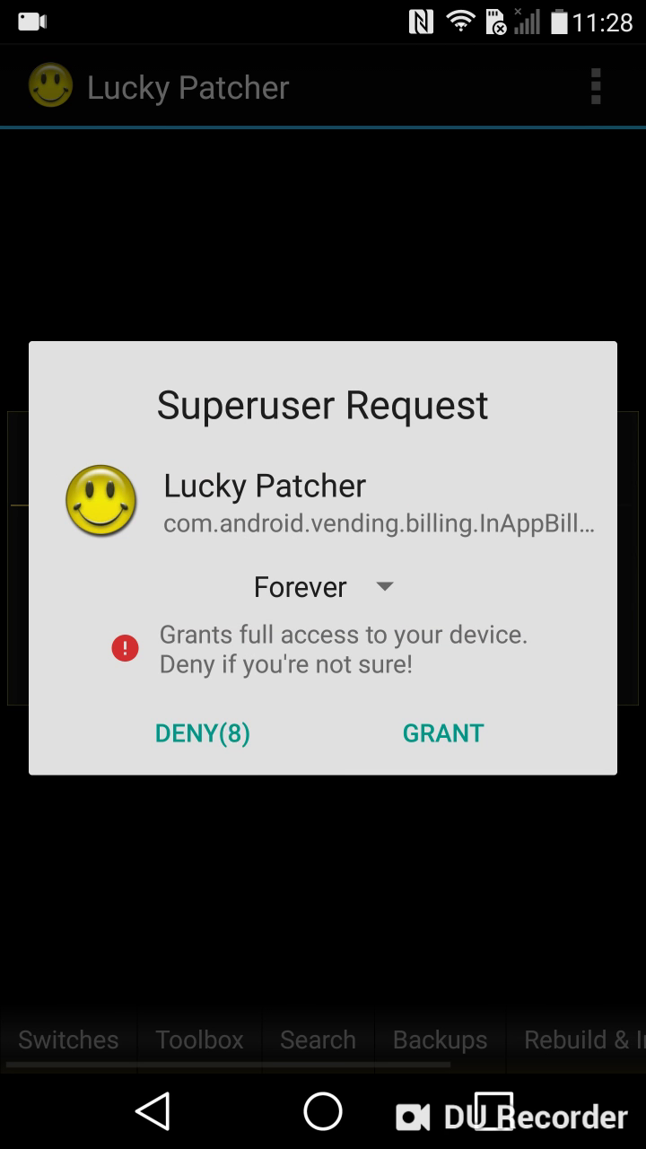
left_click(474, 722)
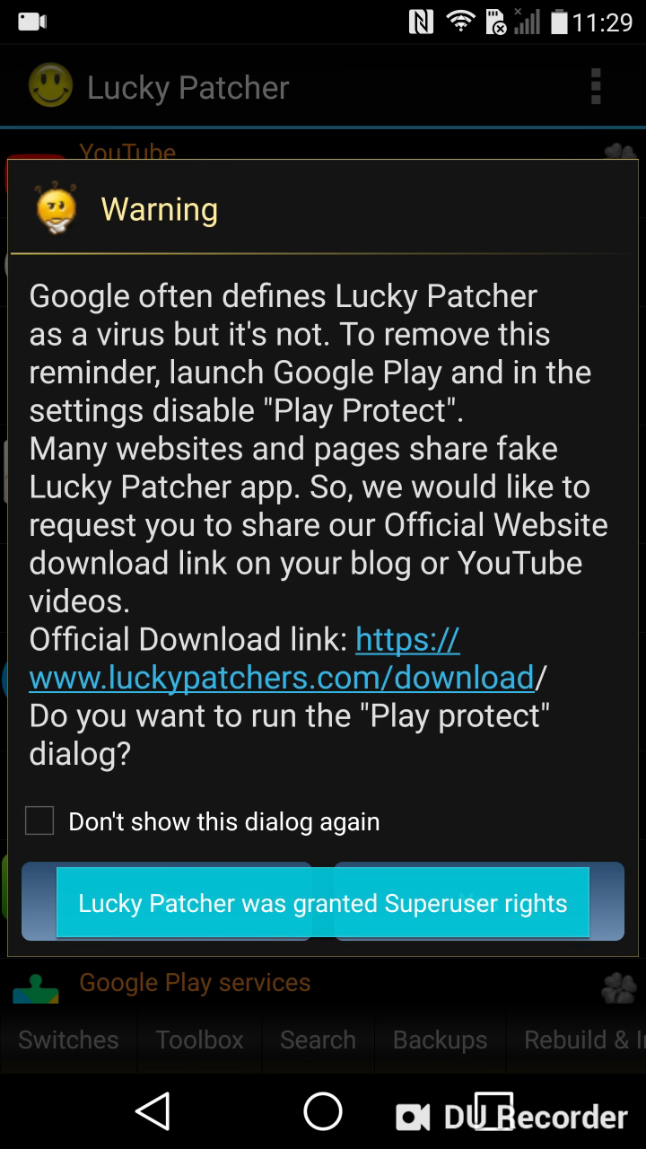
Dismiss the Play Protect warning and answer No to exiting Lucky Patcher.
left_click(166, 900)
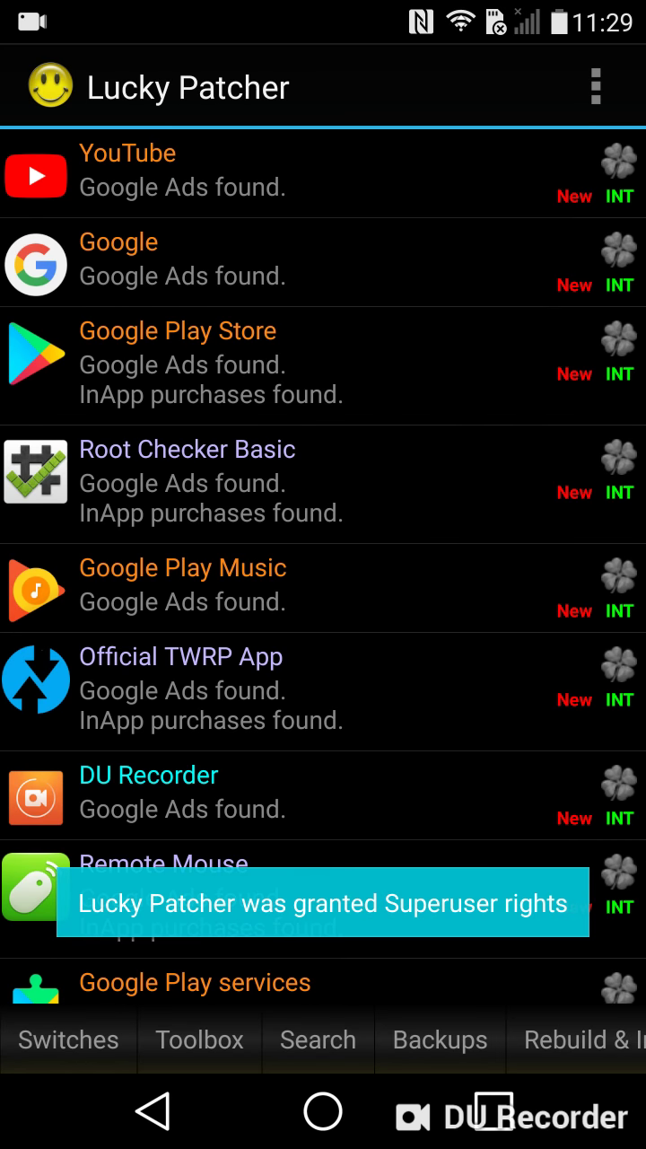
scroll(323, 565, "down", 15)
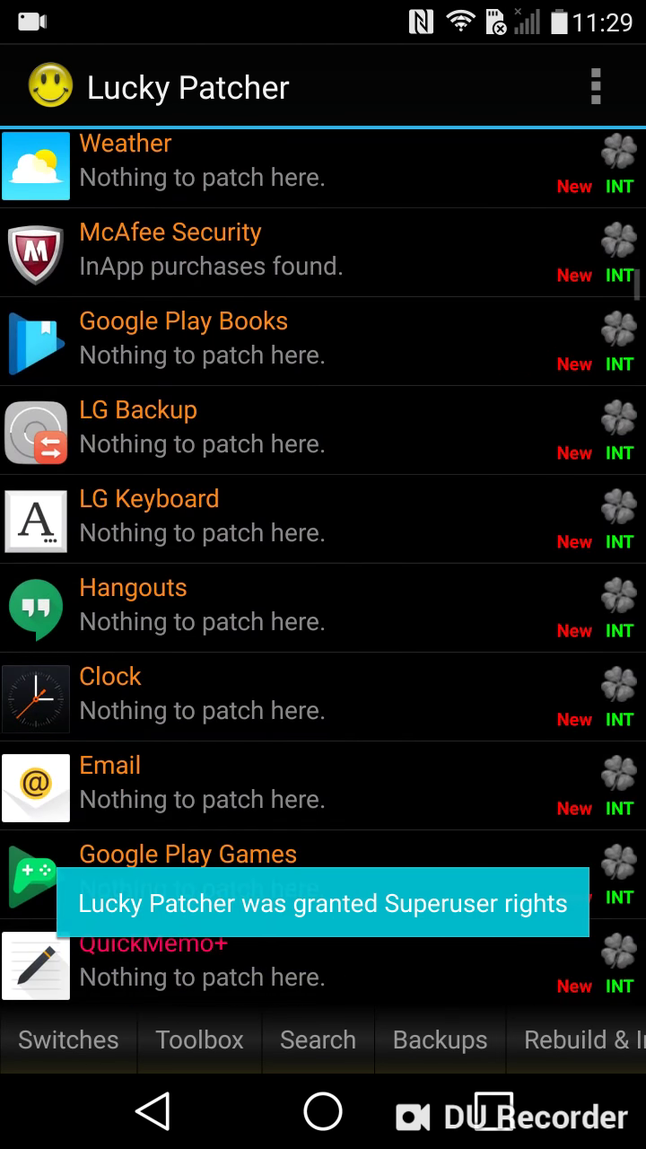
scroll(323, 565, "up", 15)
left_click(152, 1113)
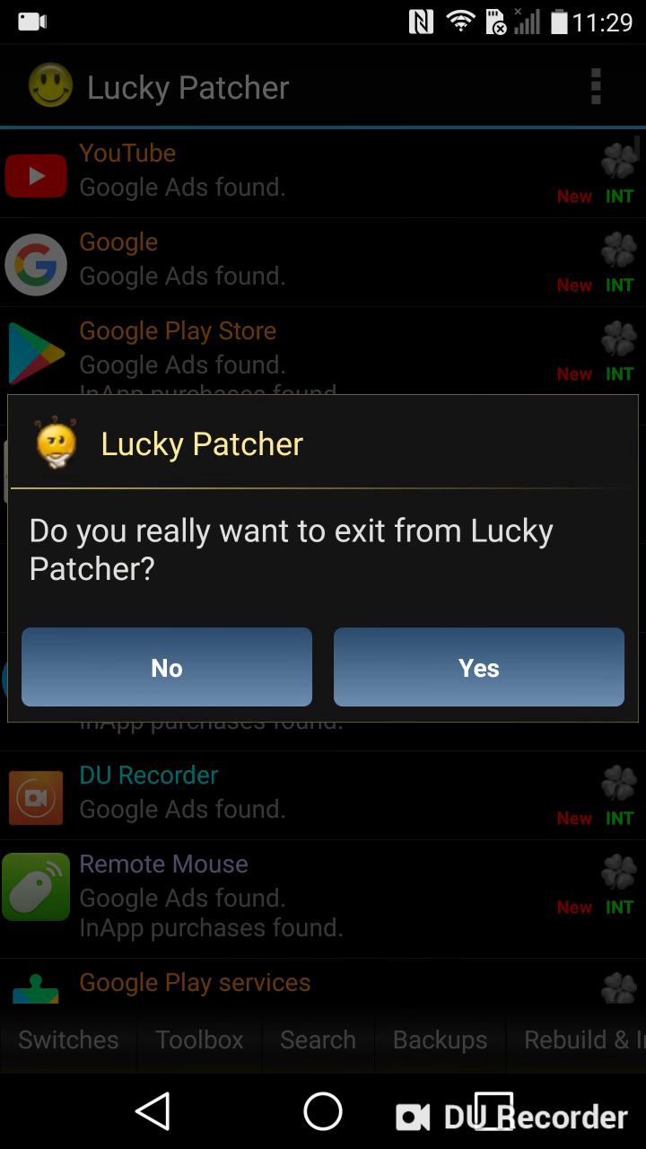
left_click(167, 667)
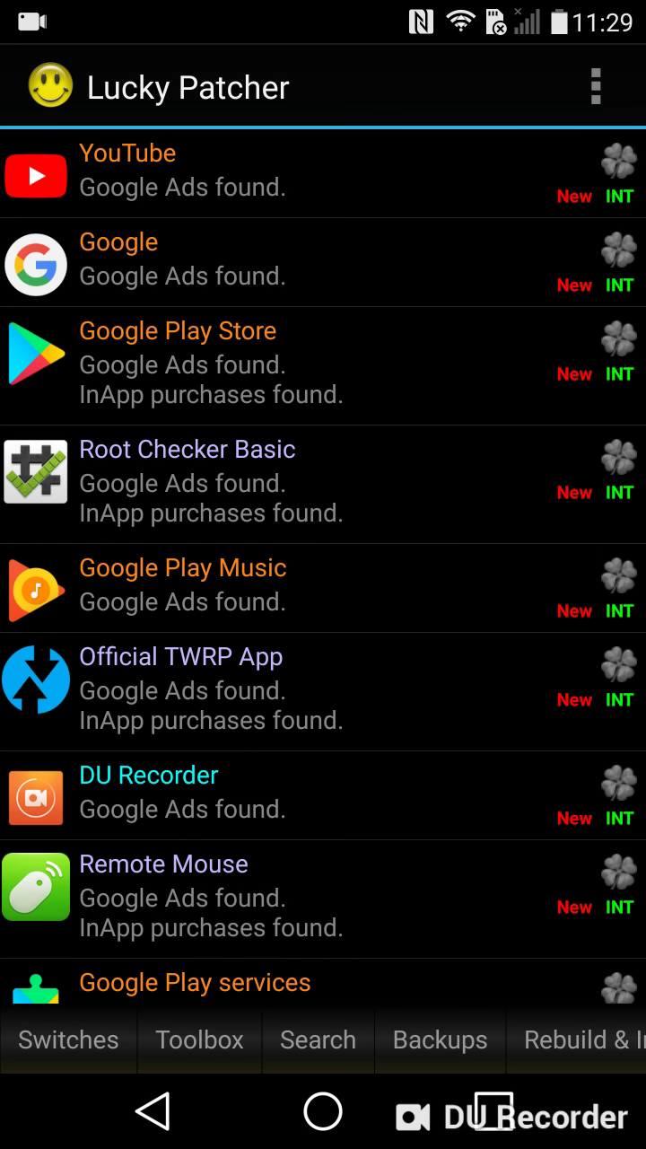
Select Remote Mouse in the app list, decline the custom patch update, and select it again.
scroll(323, 566, "down", 4)
scroll(323, 565, "up", 2)
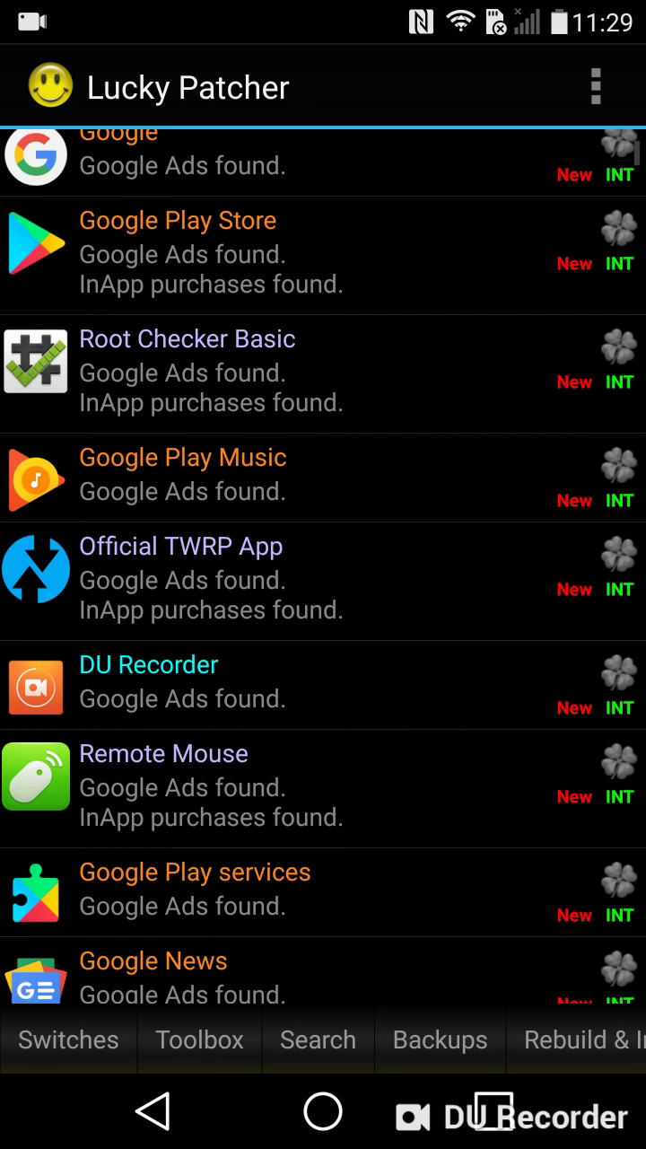
scroll(323, 565, "down", 1)
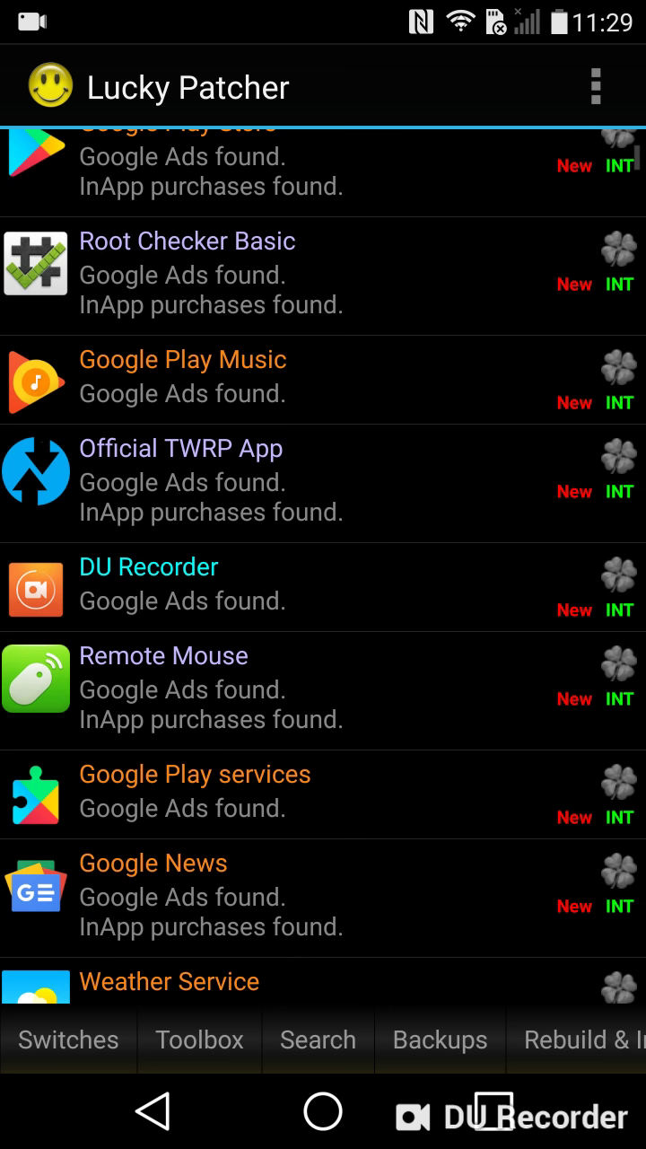
left_click(323, 691)
left_click(323, 691)
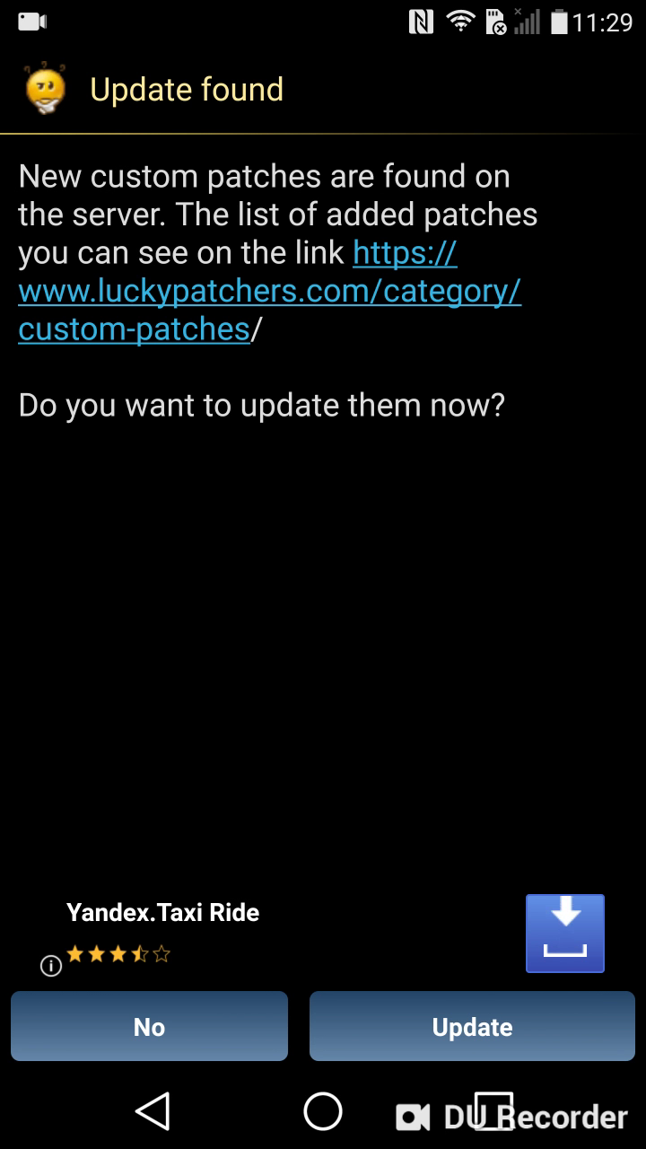
left_click(149, 1026)
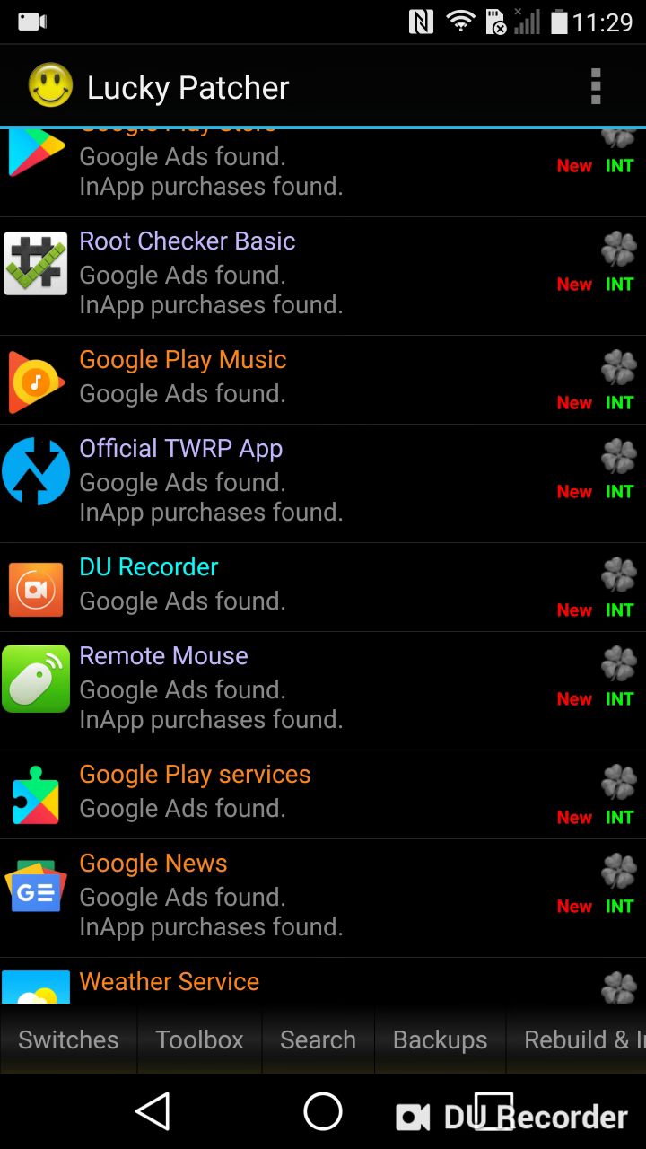
left_click(323, 689)
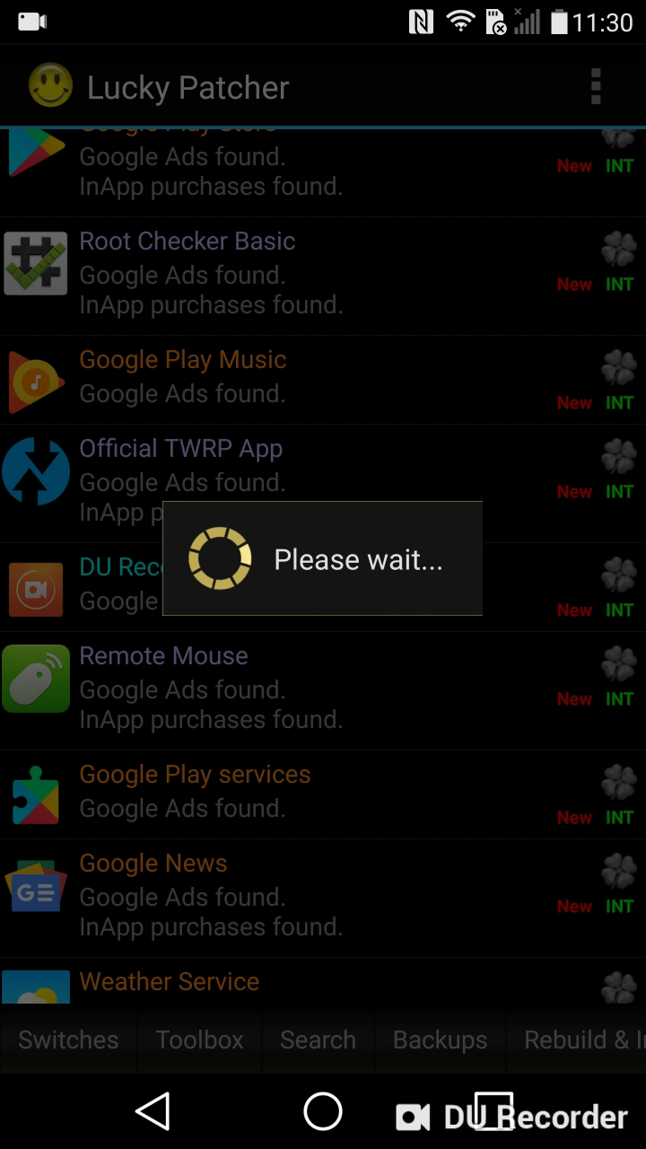
left_click(493, 1111)
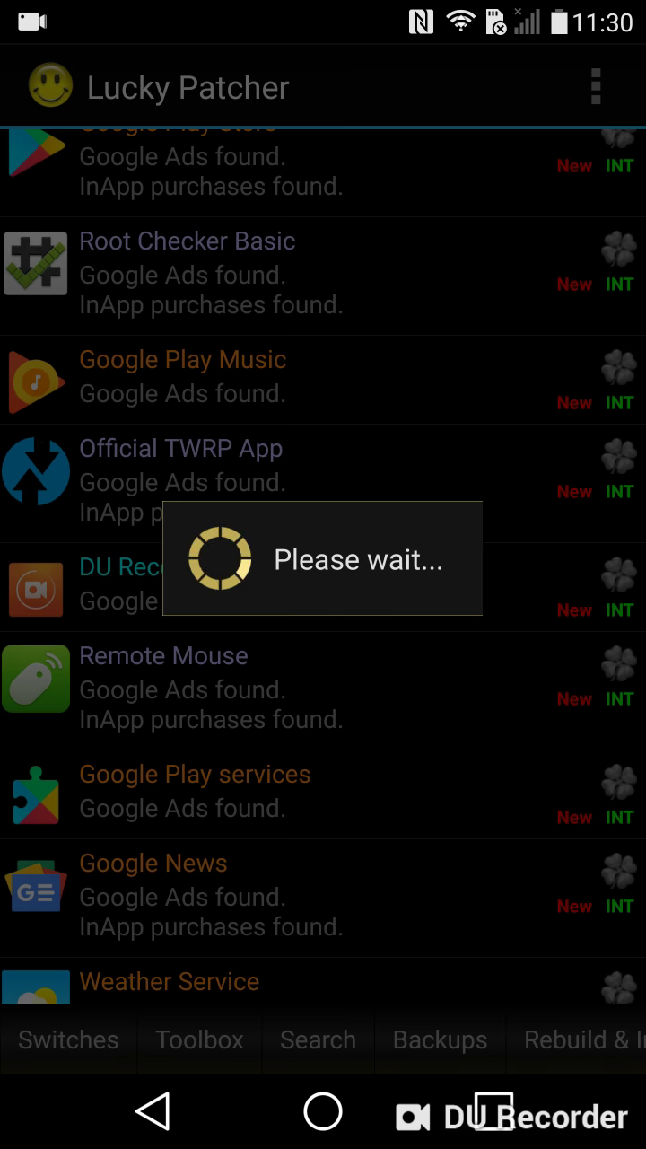
Clear all recent apps, relaunch Lucky Patcher and dismiss the Play Protect warning.
left_click(161, 1037)
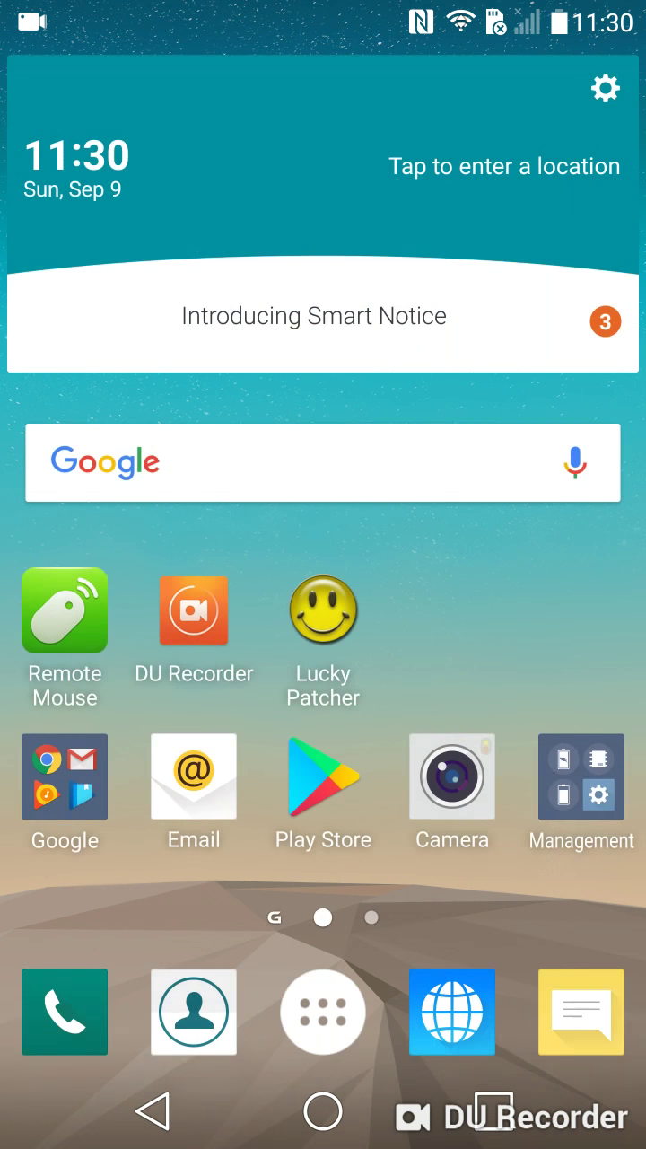
left_click(323, 609)
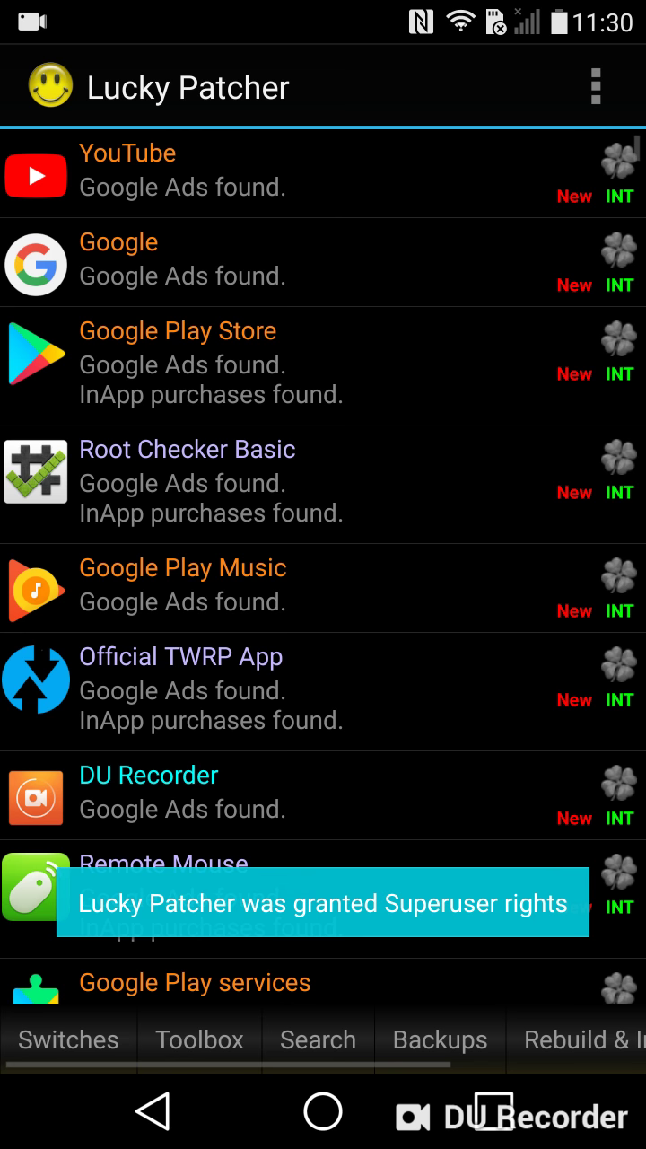
scroll(323, 538, "down", 5)
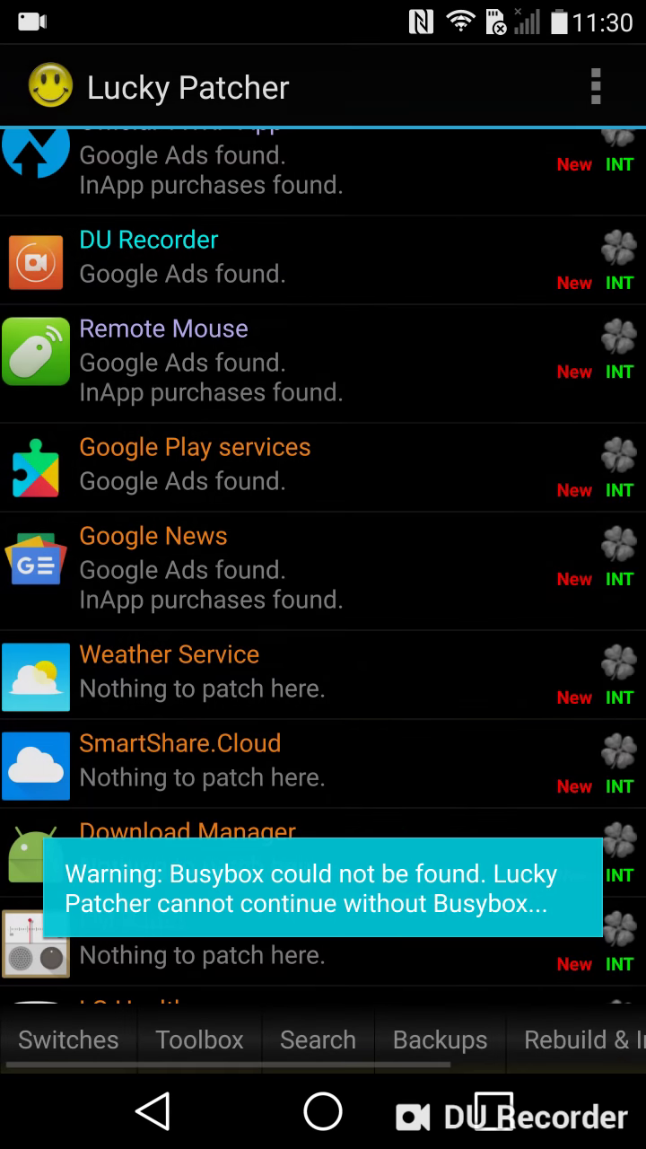
key("Escape")
Find Remote Mouse in the app list and expand its options.
scroll(323, 565, "up", 3)
scroll(323, 565, "up", 1)
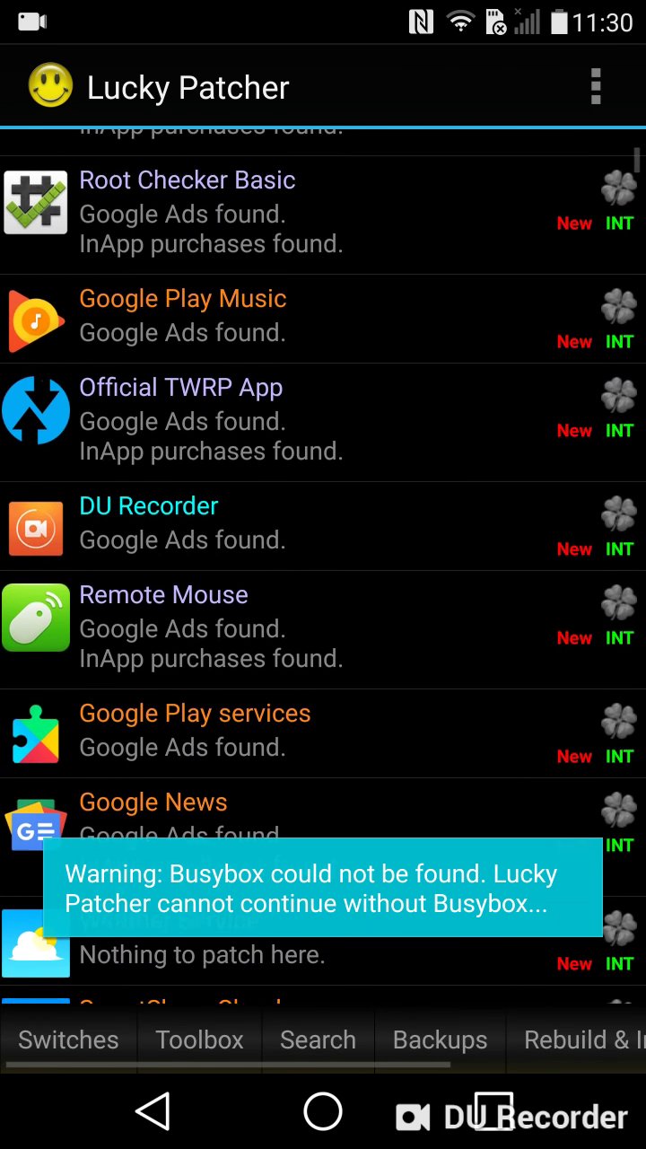
scroll(323, 565, "down", 2)
scroll(323, 565, "down", 3)
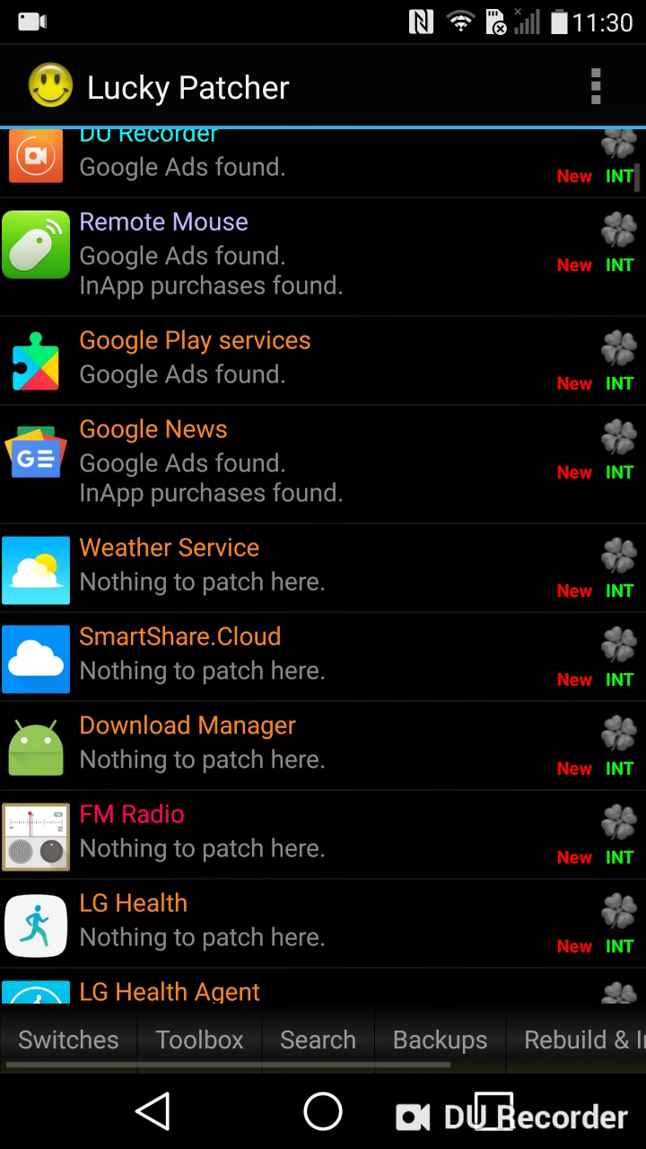
scroll(323, 565, "up", 2)
scroll(323, 565, "up", 3)
left_click(180, 664)
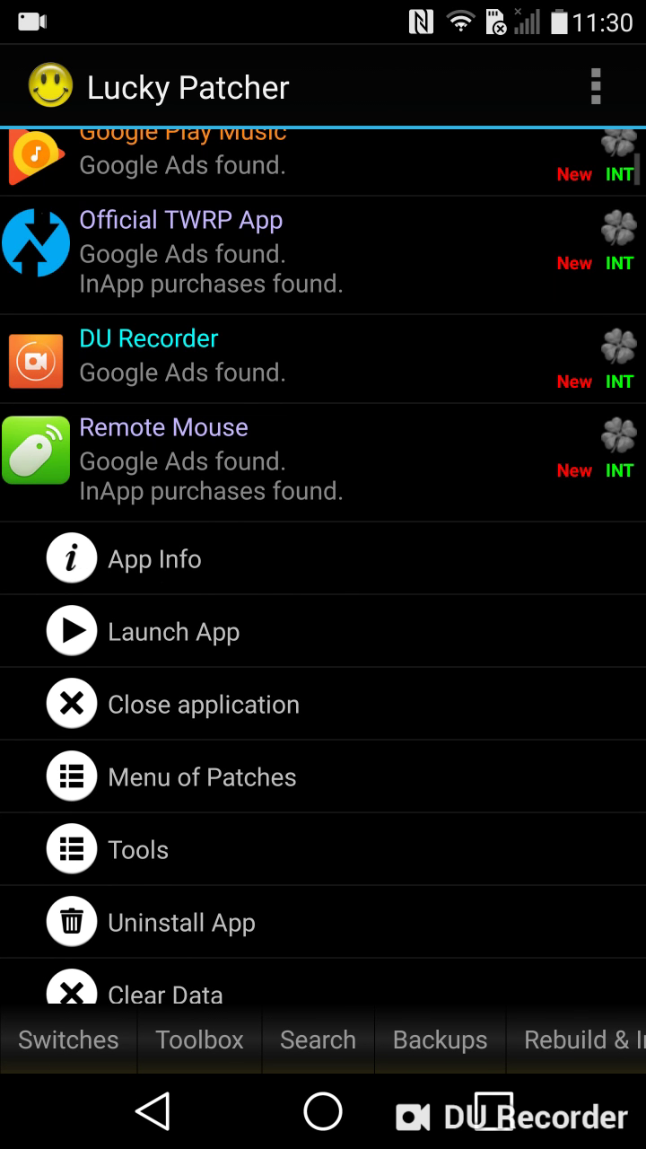
Apply the InApp and LVL emulation support patch to Remote Mouse with both emulations checked.
left_click(202, 777)
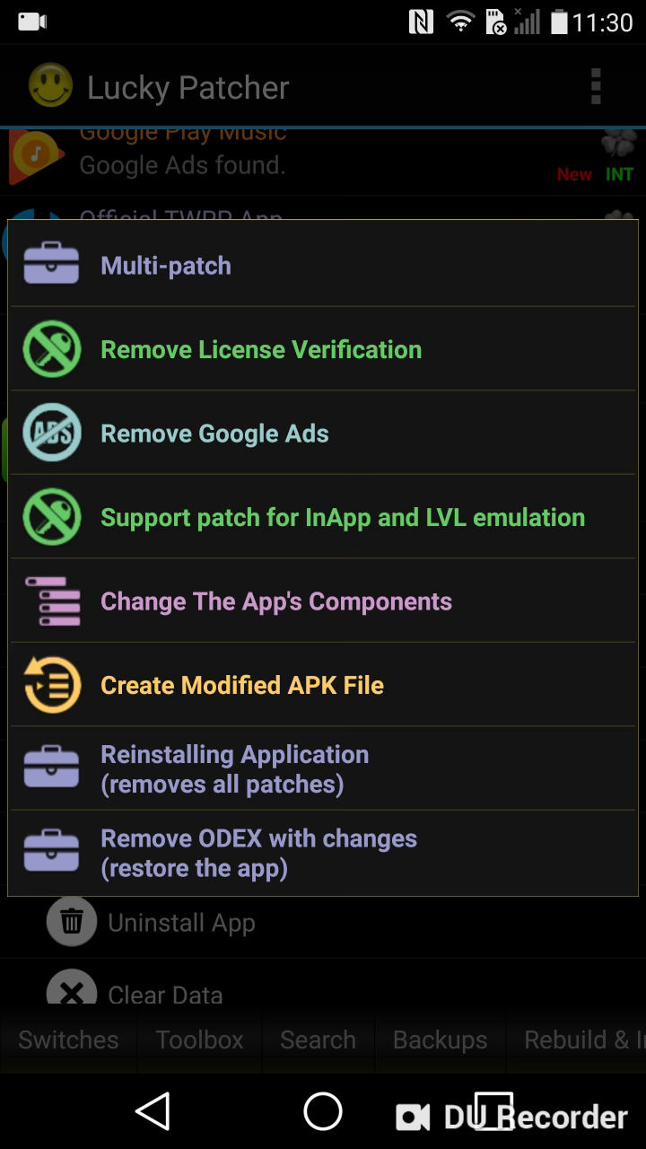
left_click(341, 517)
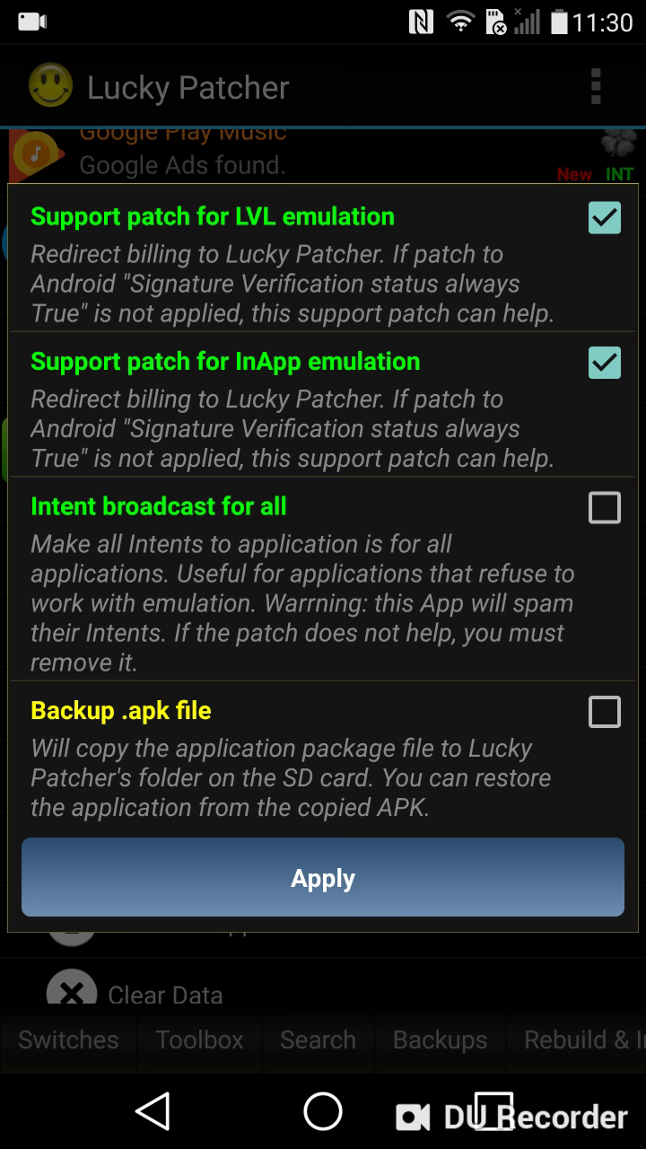
left_click(323, 877)
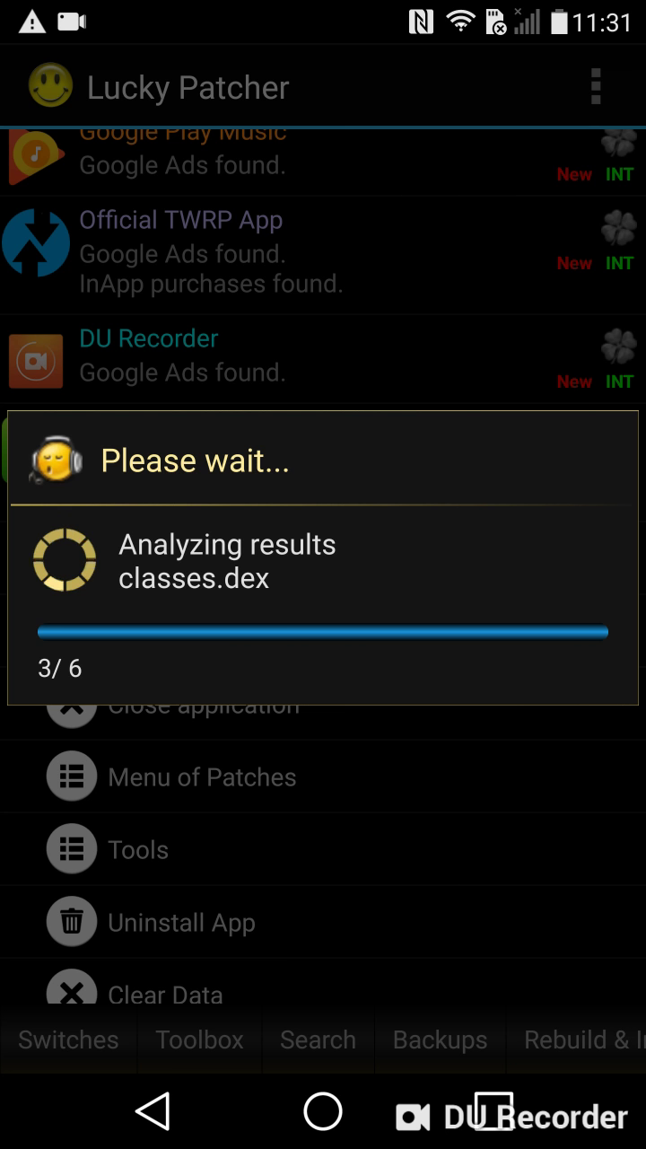
Keep Lucky Patcher despite the Play Protect harmful-app warning, then return to it from Recents.
left_click(323, 1111)
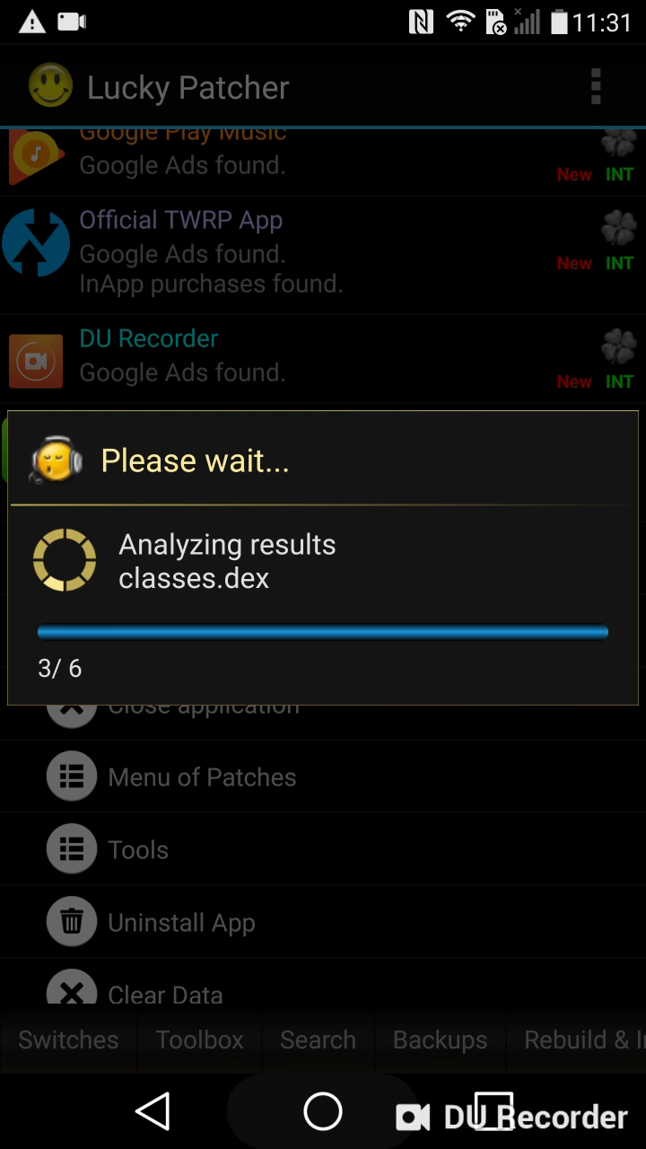
left_click_drag(323, 9, 323, 718)
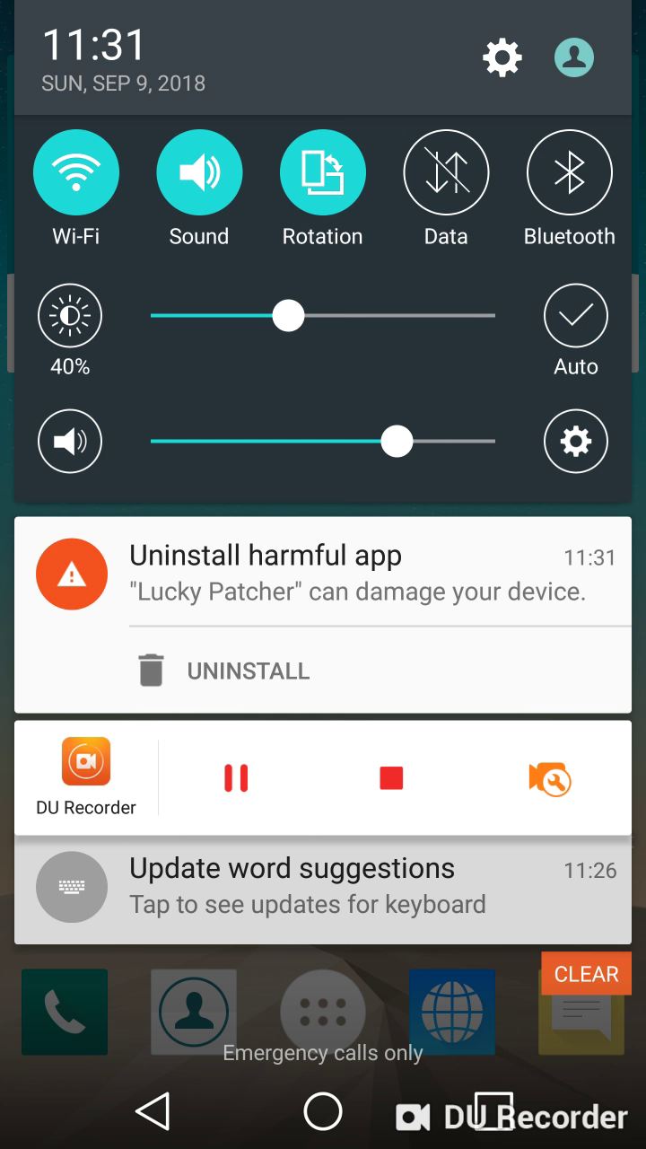
left_click(350, 574)
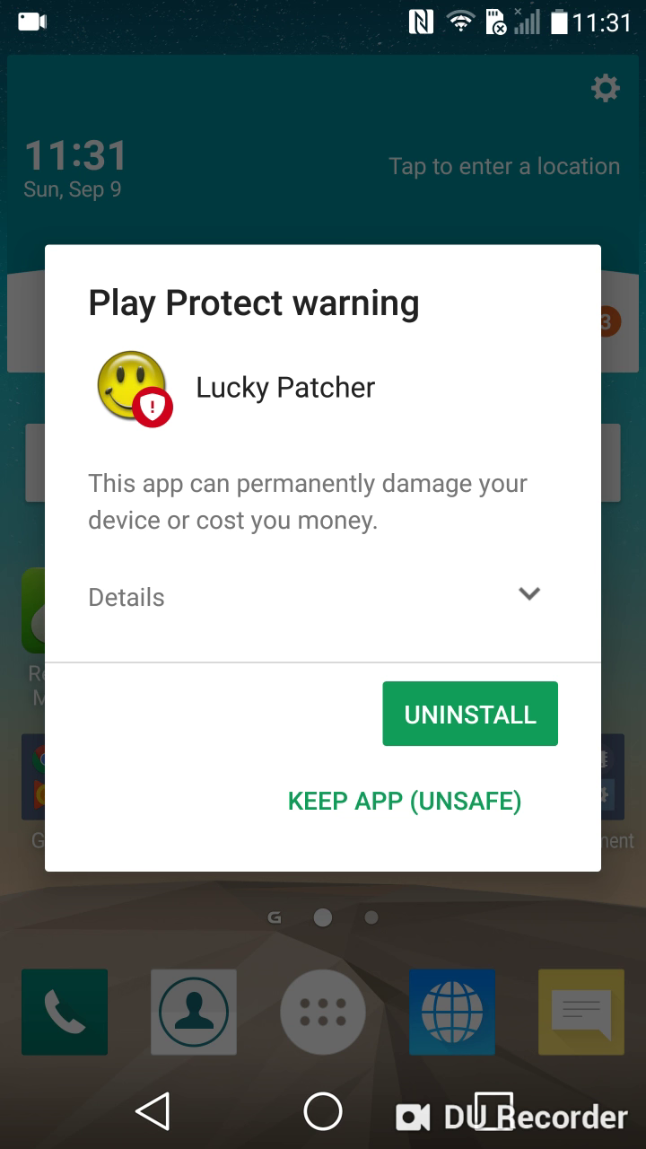
left_click(405, 801)
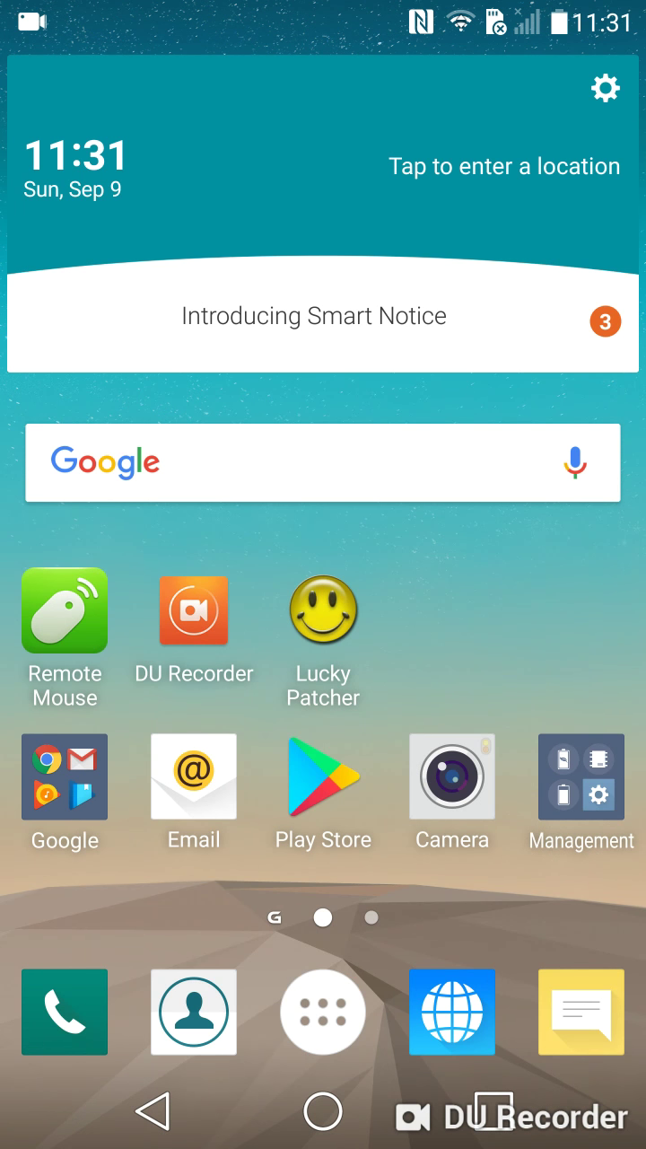
left_click(494, 1111)
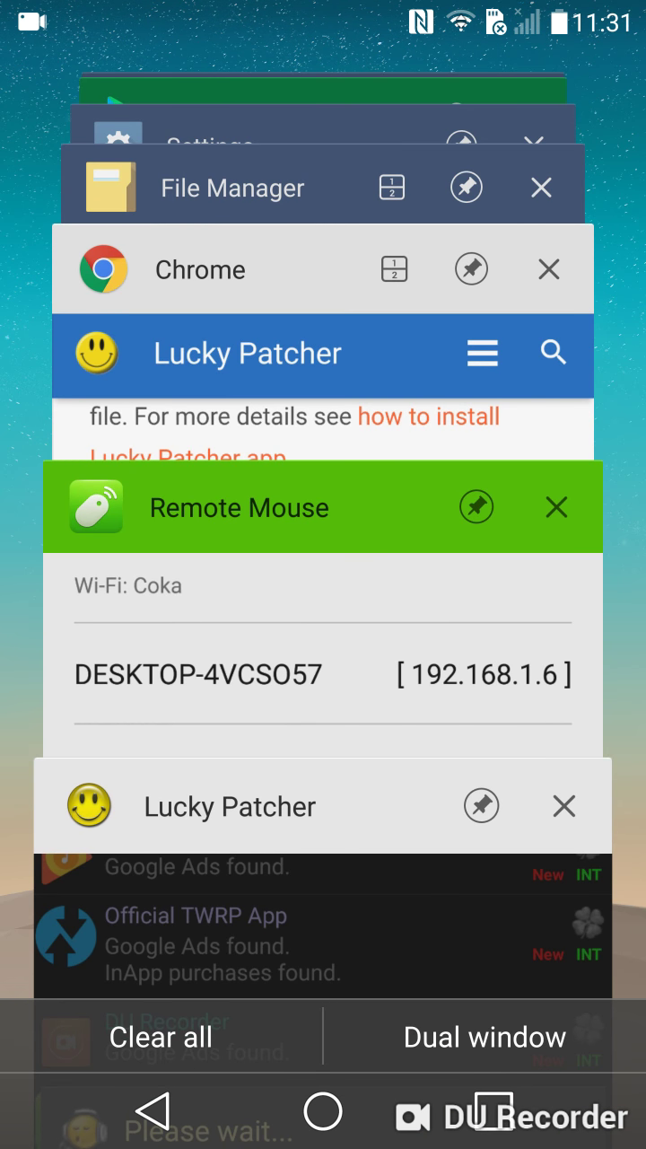
left_click(323, 924)
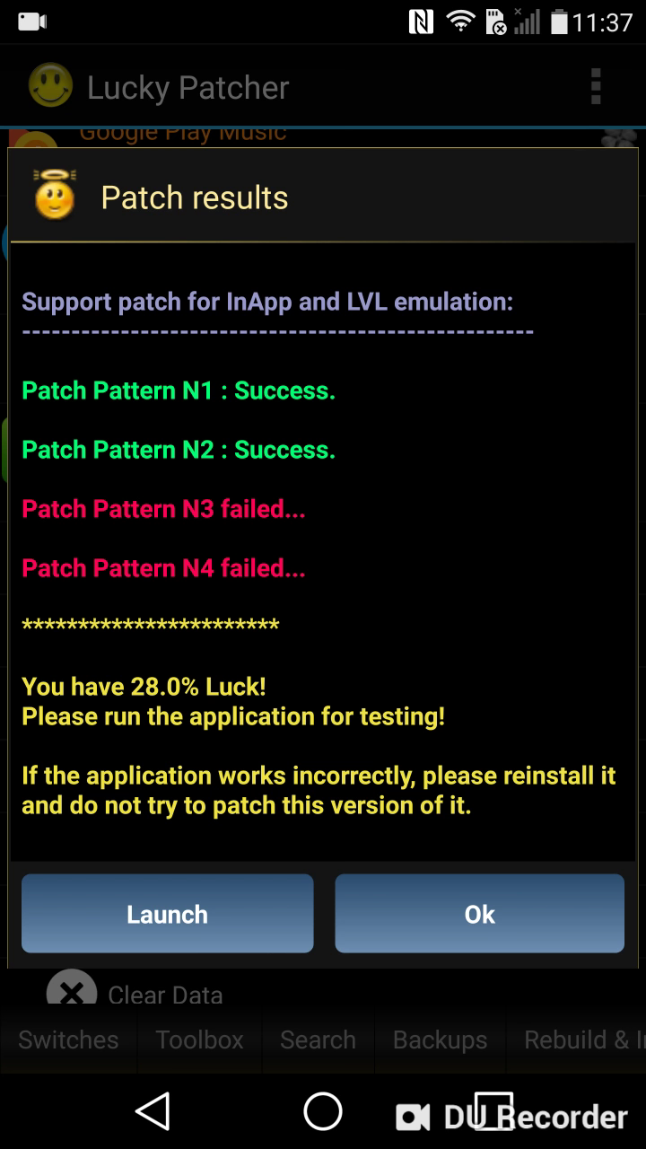
Close the patch results showing patterns N1 and N2 succeeded for Remote Mouse.
left_click(479, 913)
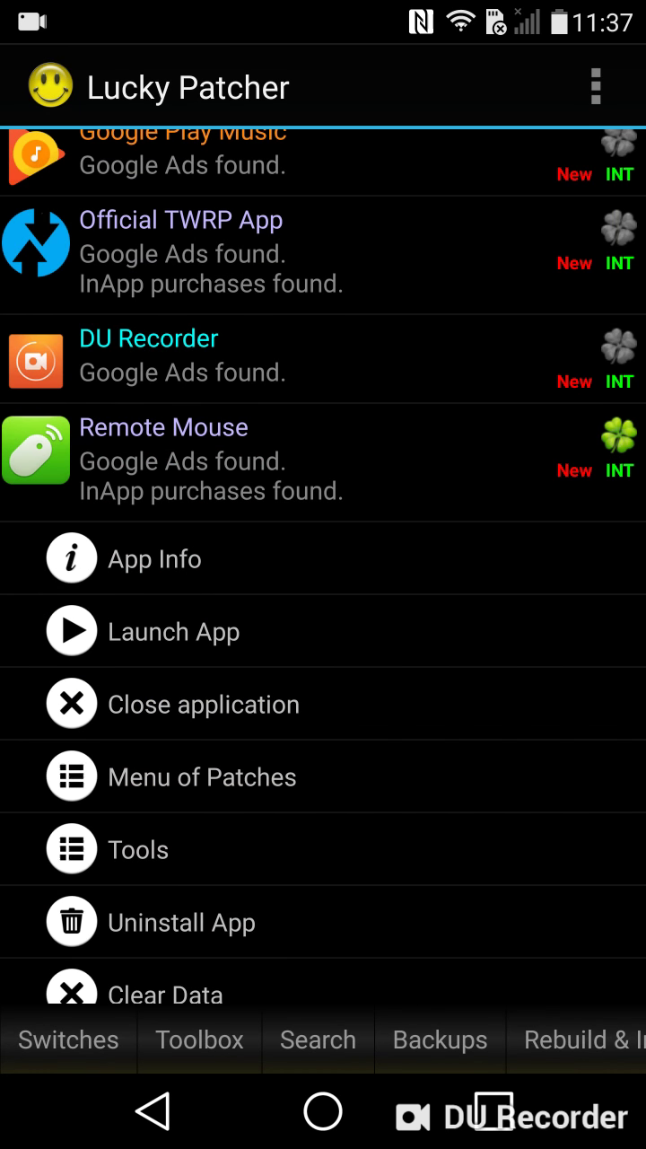
Exit Lucky Patcher and connect Remote Mouse to DESKTOP-4VCSO57.
left_click(153, 1111)
left_click(479, 667)
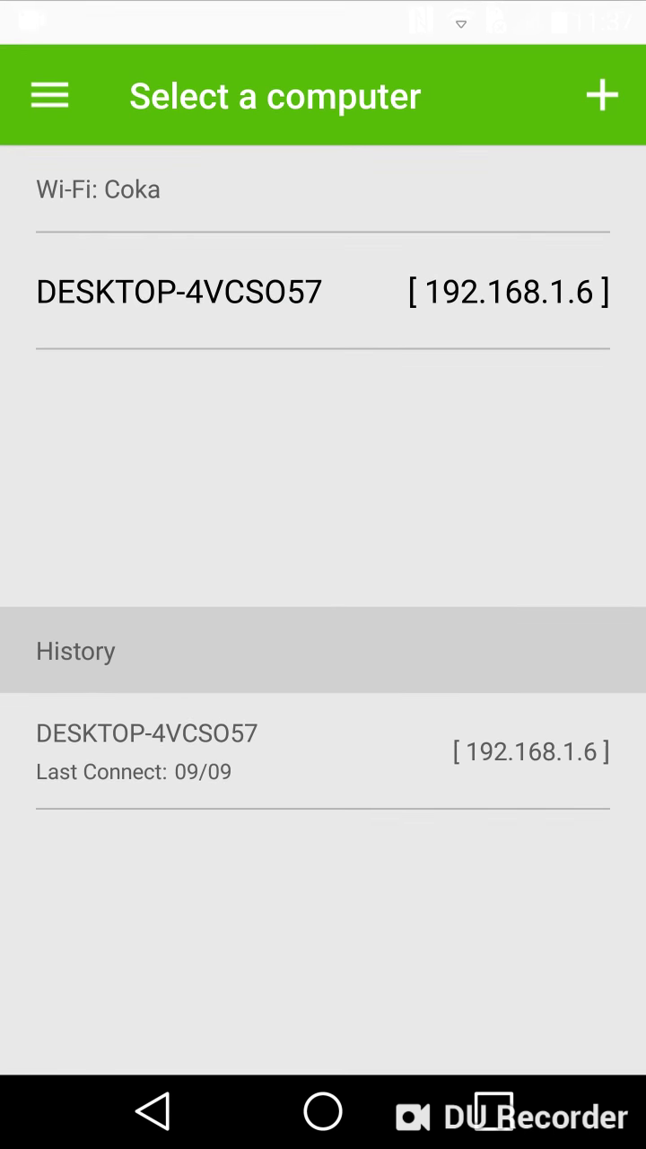
left_click(323, 289)
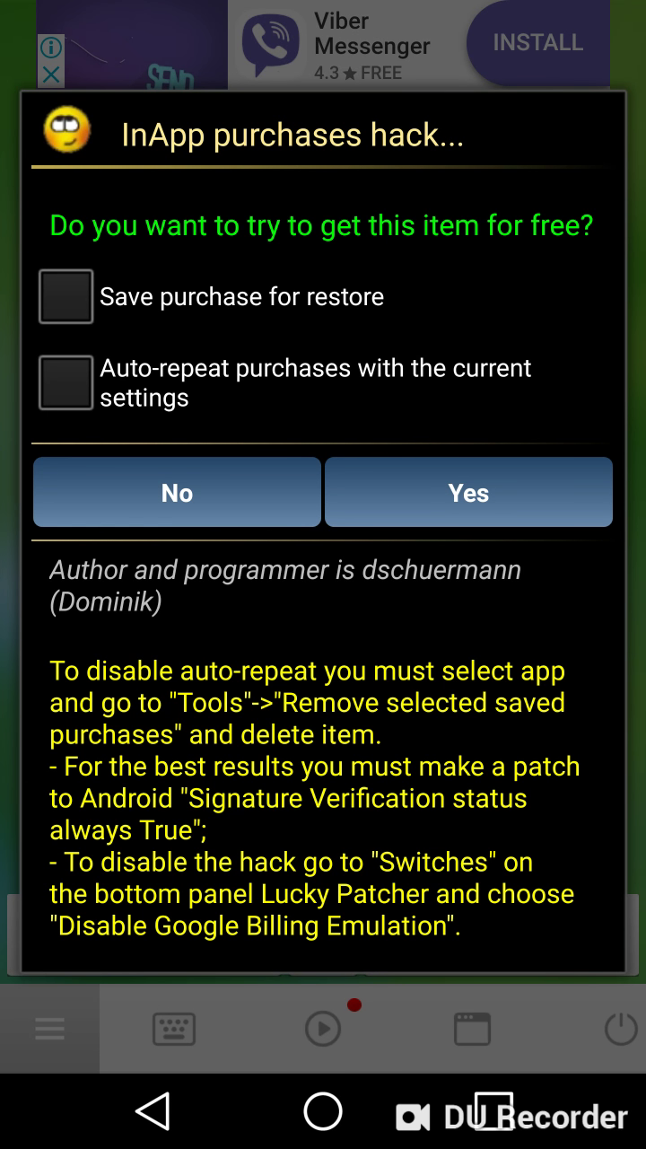
Accept the in-app item for free with save-for-restore and auto-repeat ticked.
left_click(66, 296)
left_click(66, 382)
left_click(469, 492)
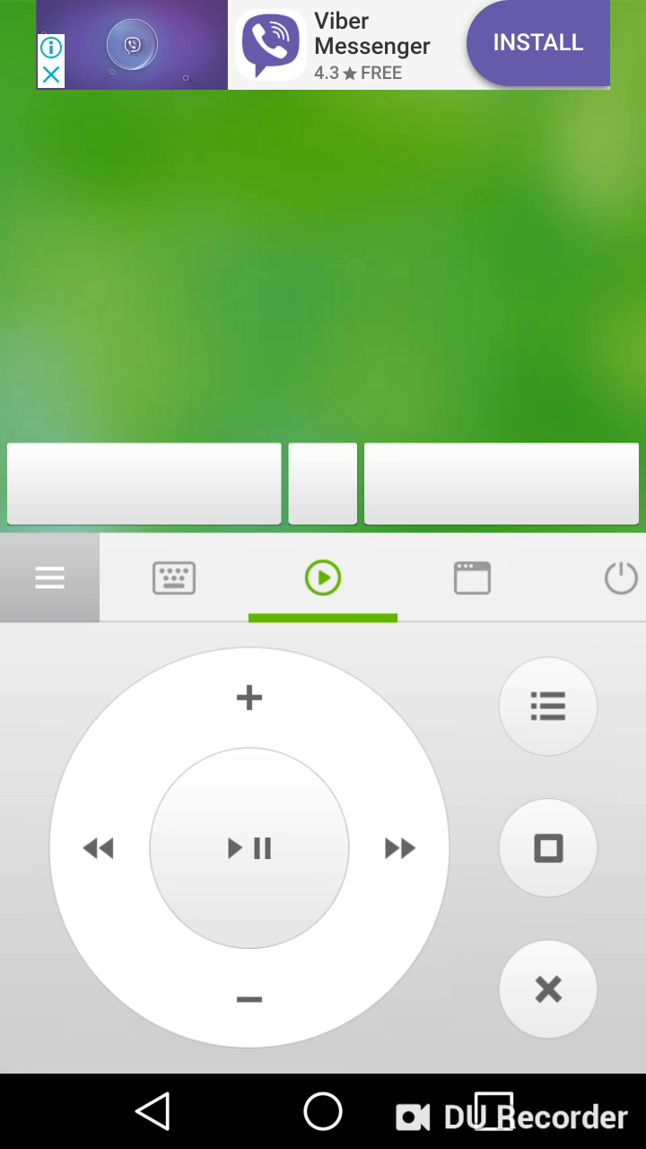
Try the Media Remote, window-switching and keyboard panels, then view Media Remote's Purchased status.
left_click(323, 1027)
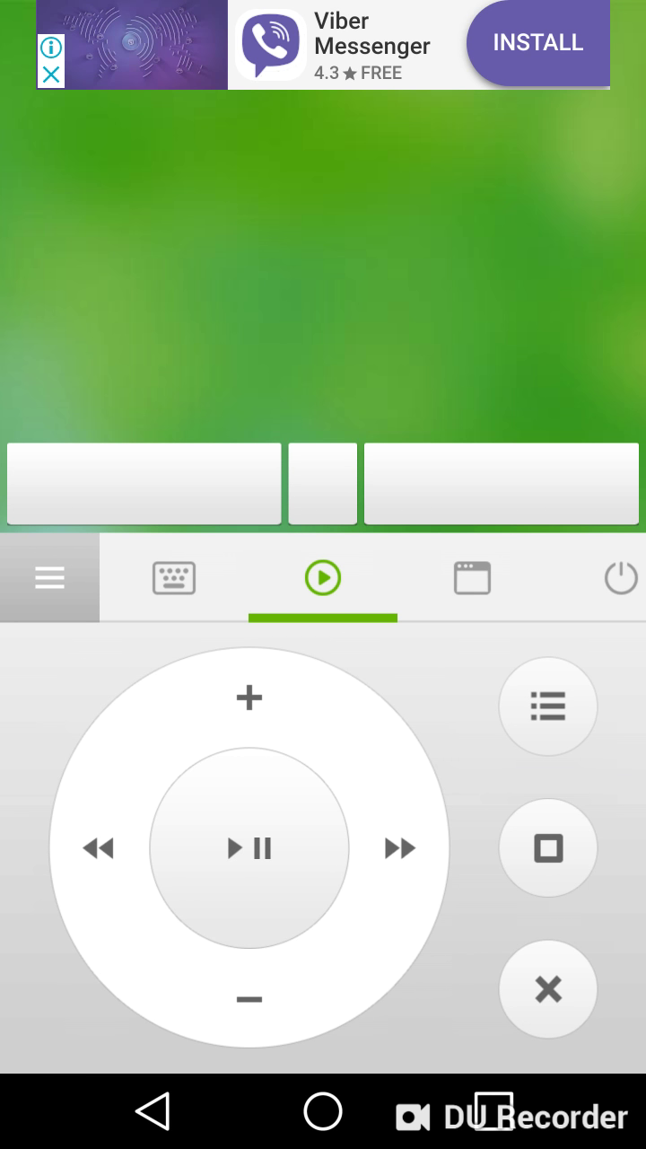
left_click(153, 1111)
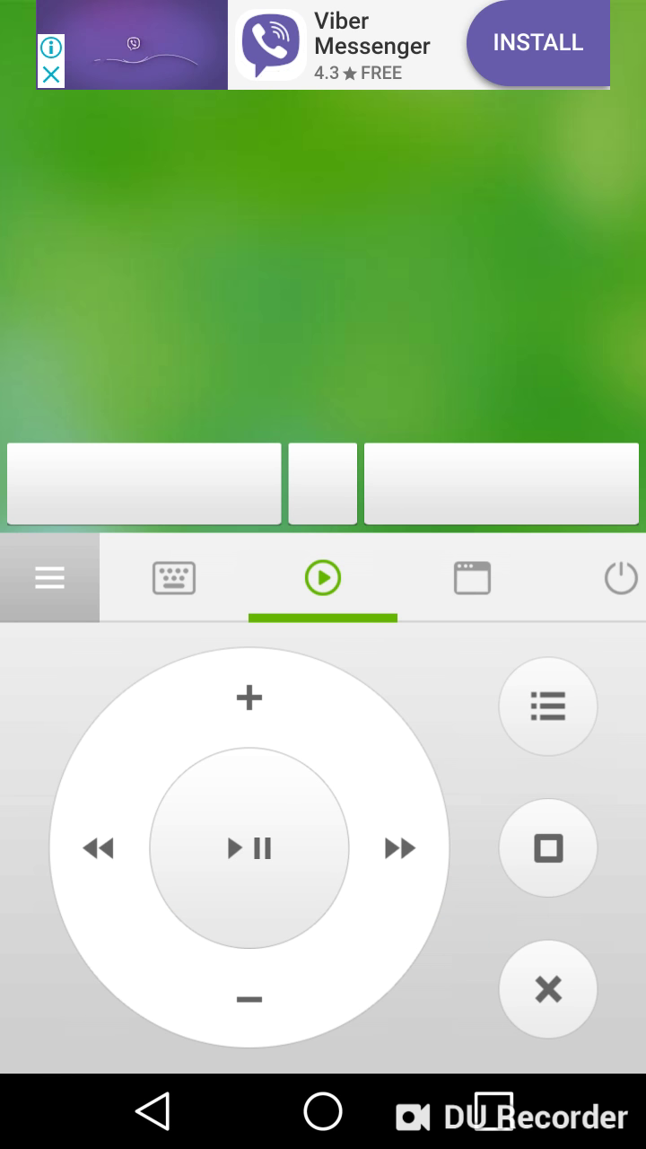
left_click(471, 577)
left_click(174, 577)
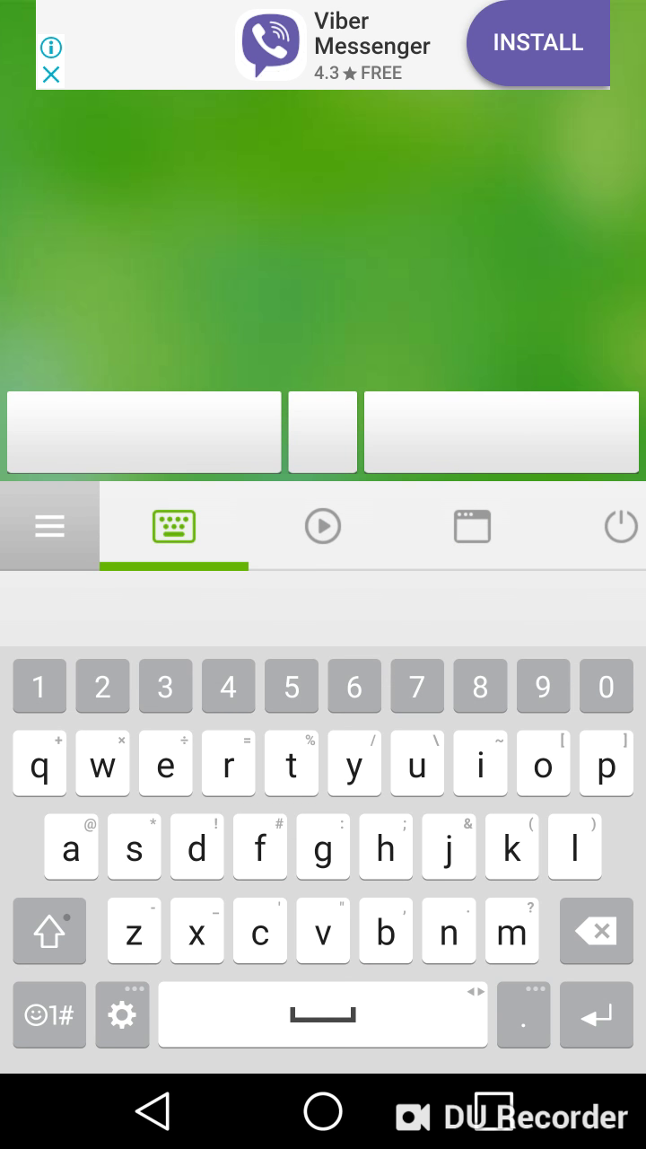
left_click(49, 525)
left_click(209, 556)
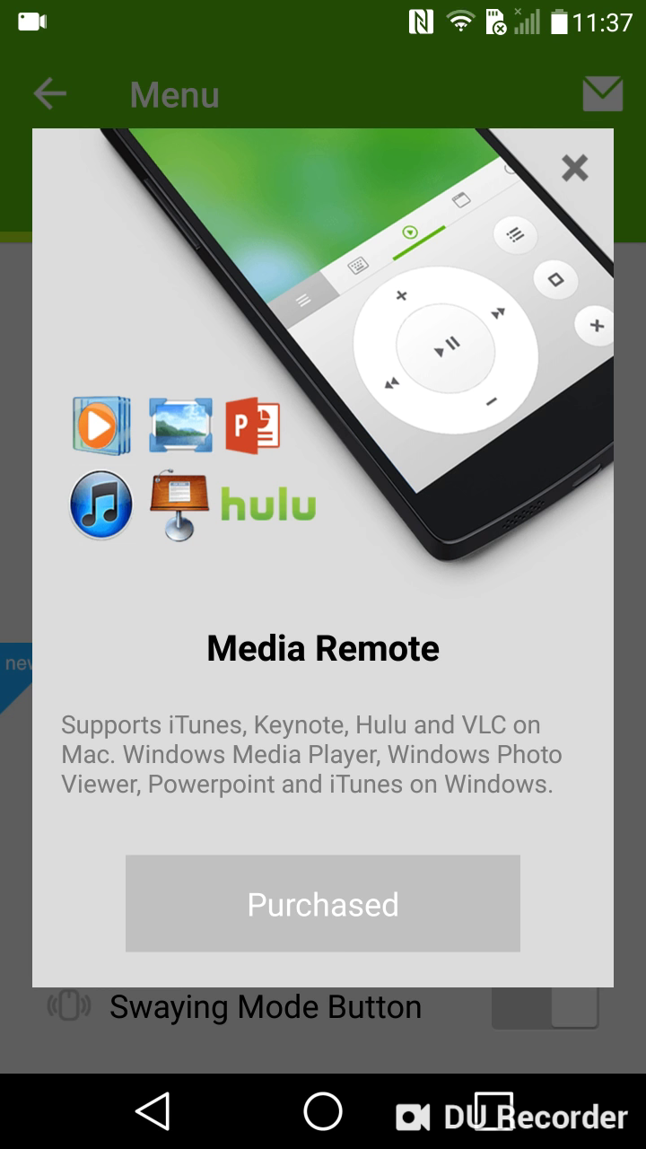
Get Remove Ads for free with save-for-restore and auto-repeat ticked.
left_click(575, 168)
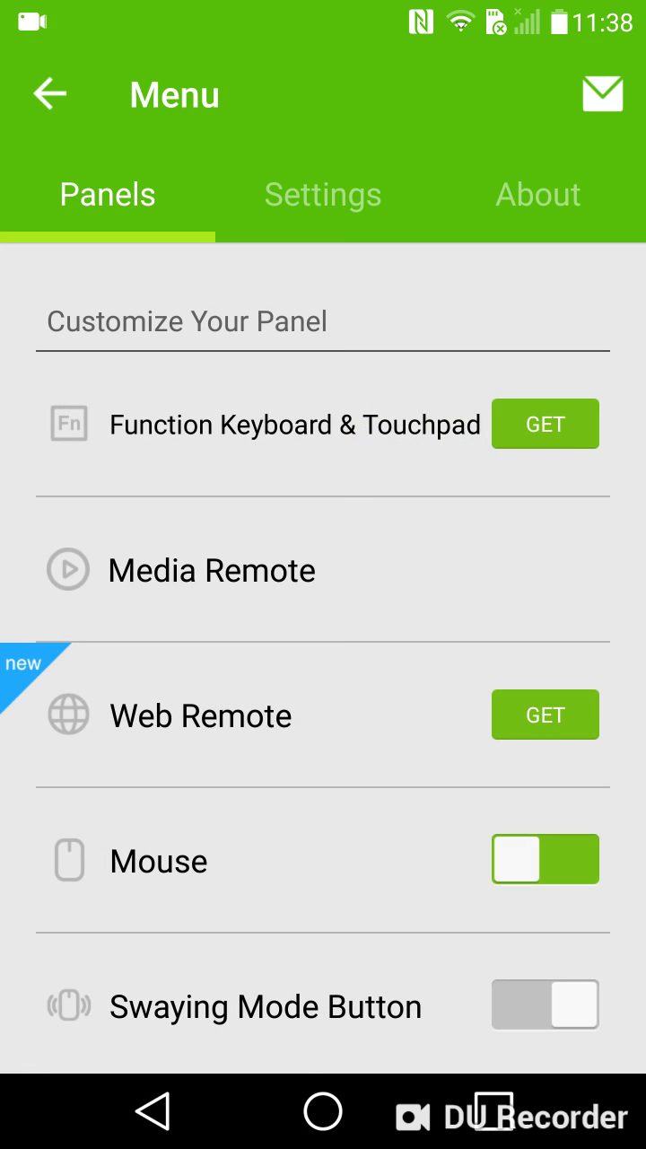
scroll(323, 628, "down", 5)
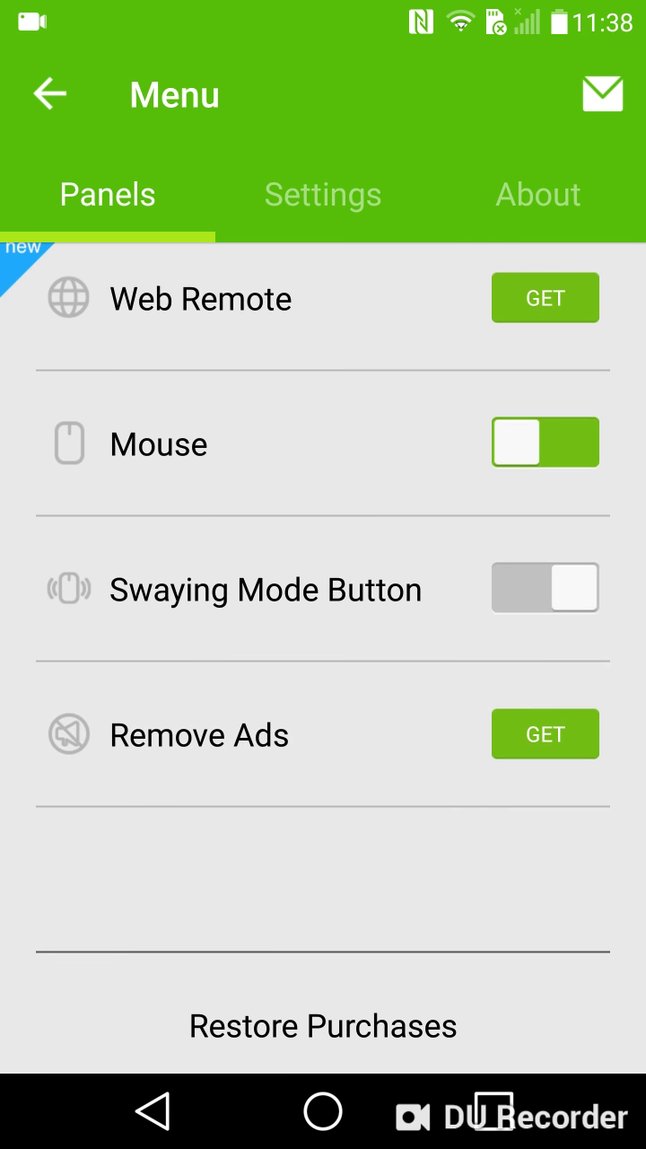
left_click(545, 734)
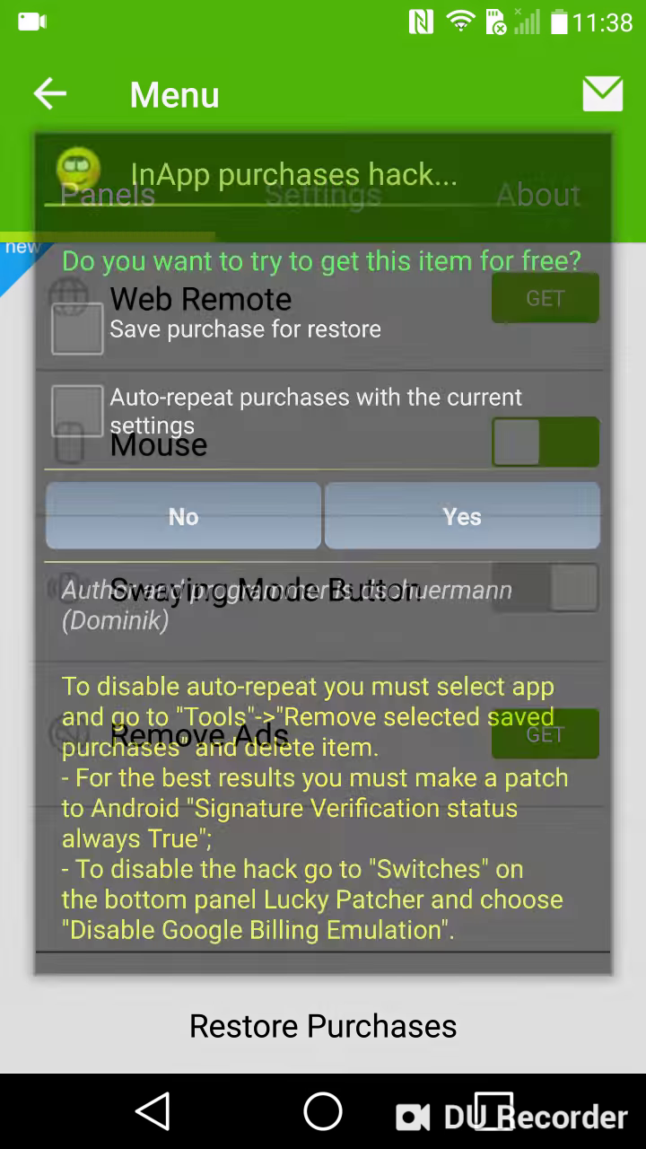
left_click(65, 318)
left_click(65, 404)
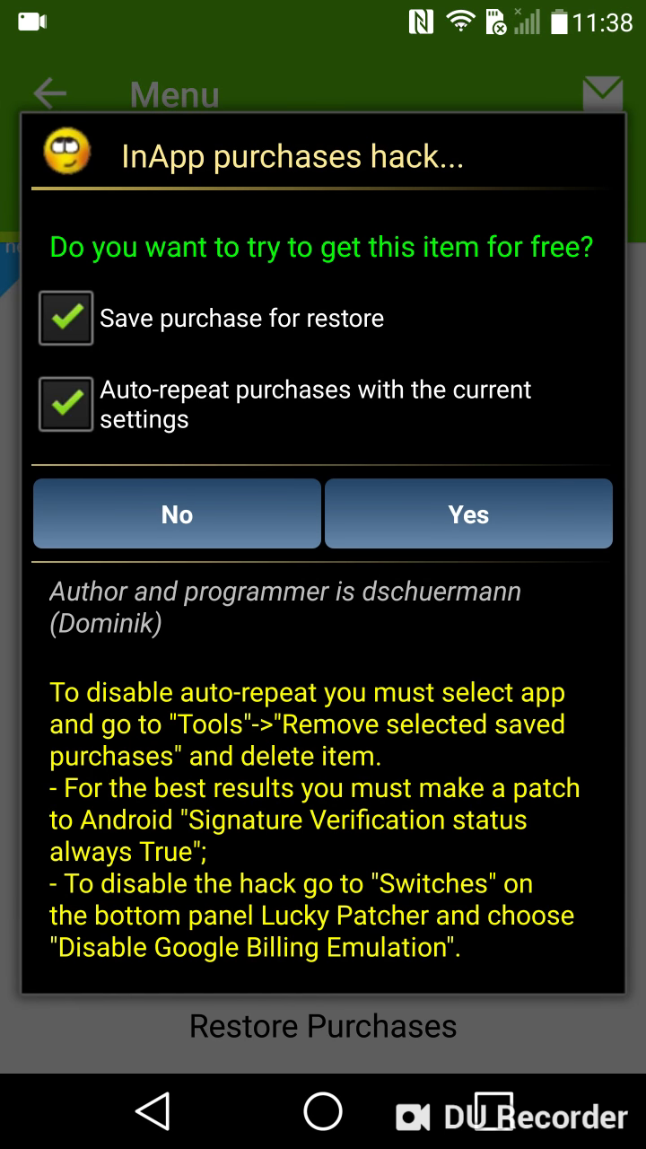
left_click(469, 514)
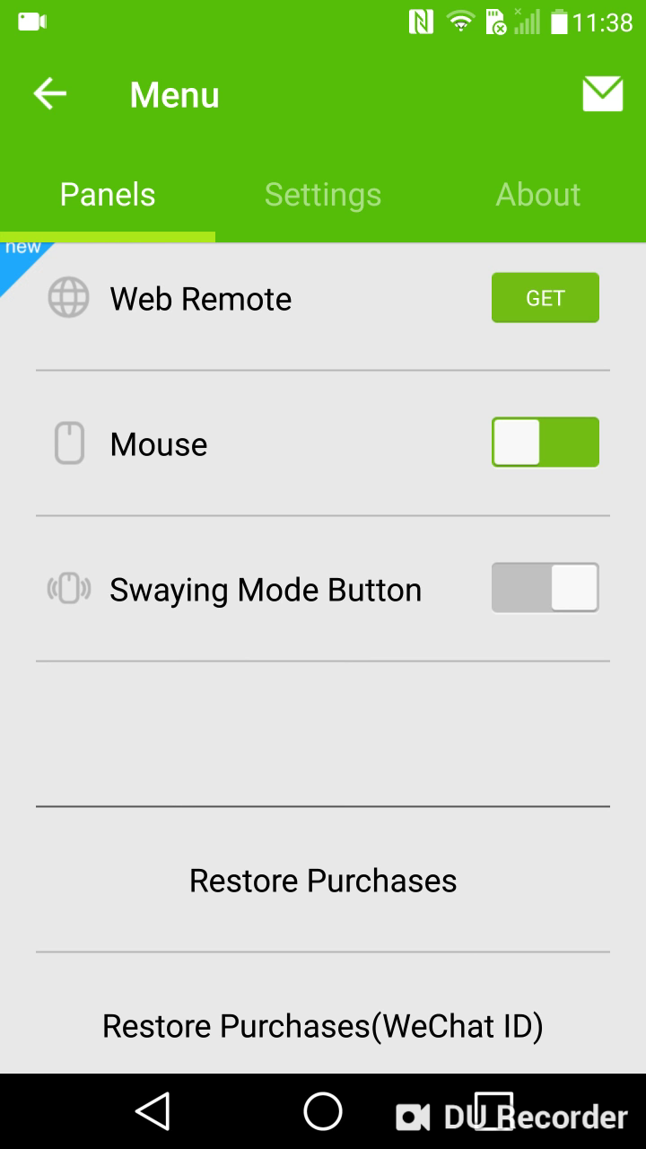
Return to the main touchpad panel, checking the panels list on the way.
scroll(323, 628, "down", 2)
scroll(323, 628, "up", 6)
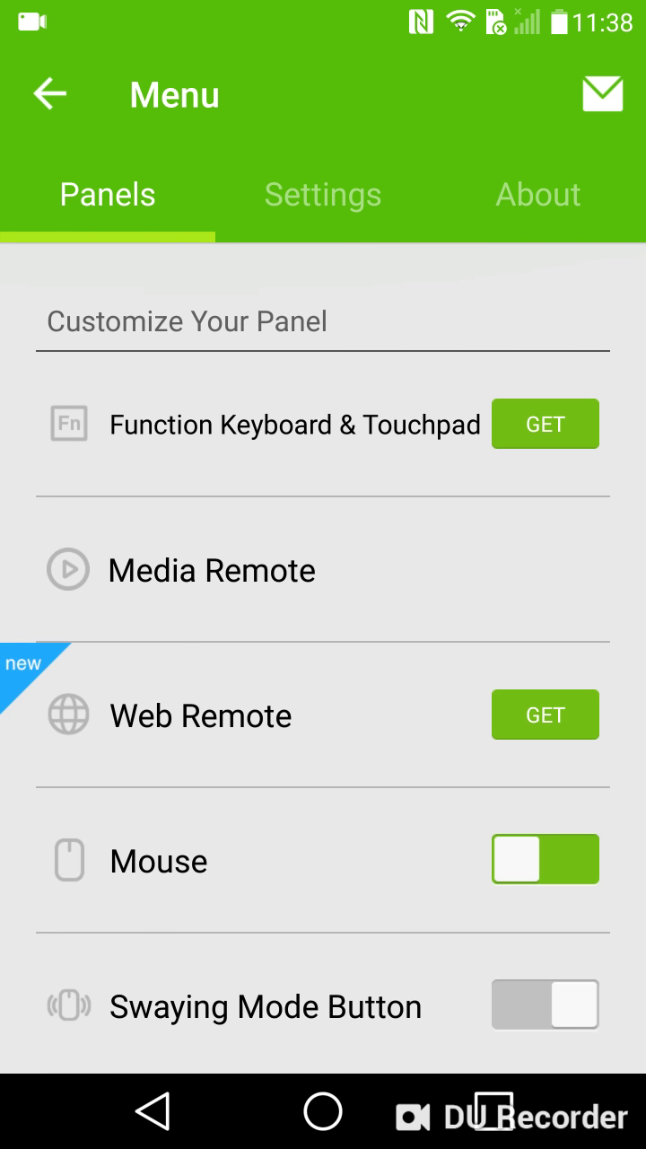
scroll(323, 628, "up", 2)
left_click(49, 93)
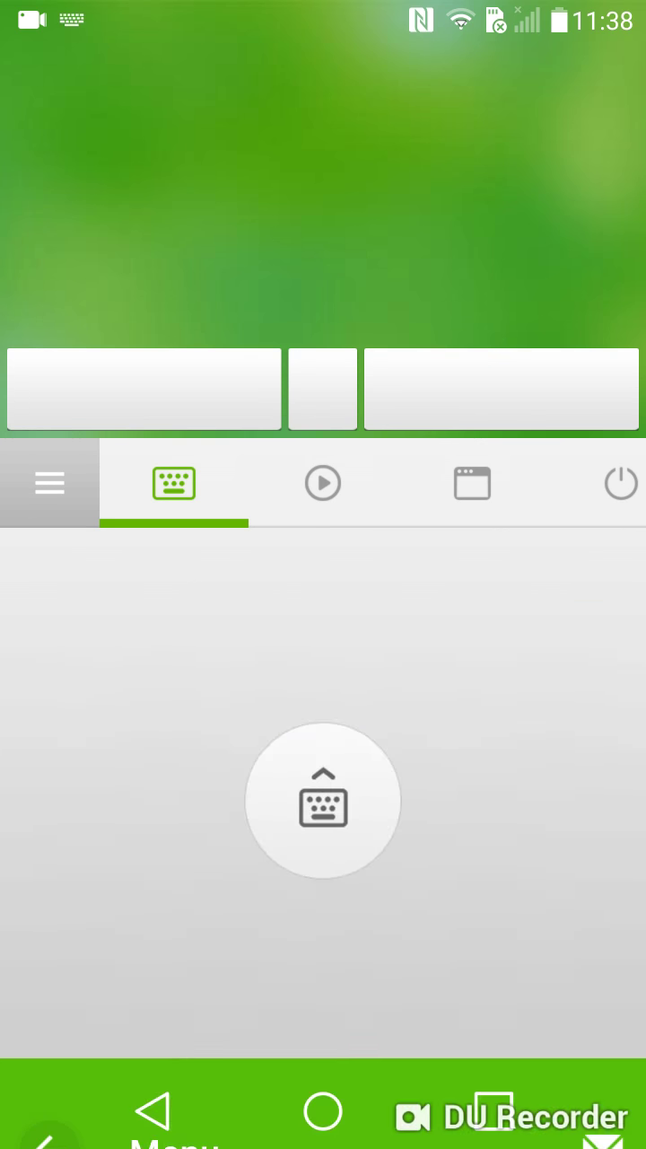
left_click(153, 1111)
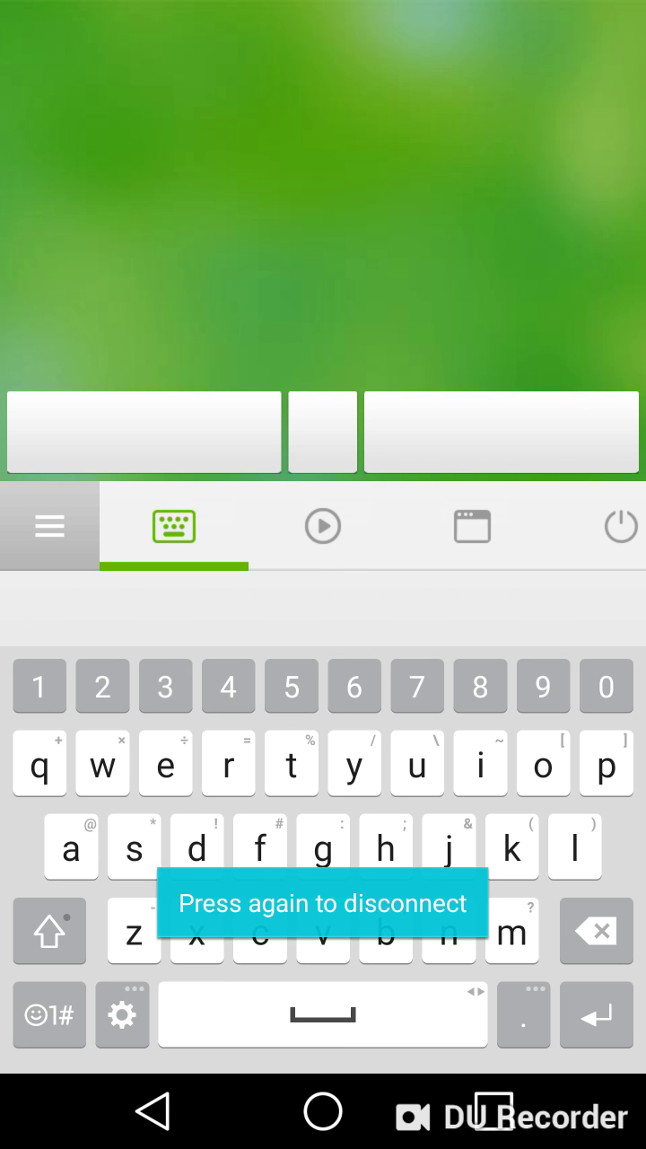
left_click(49, 525)
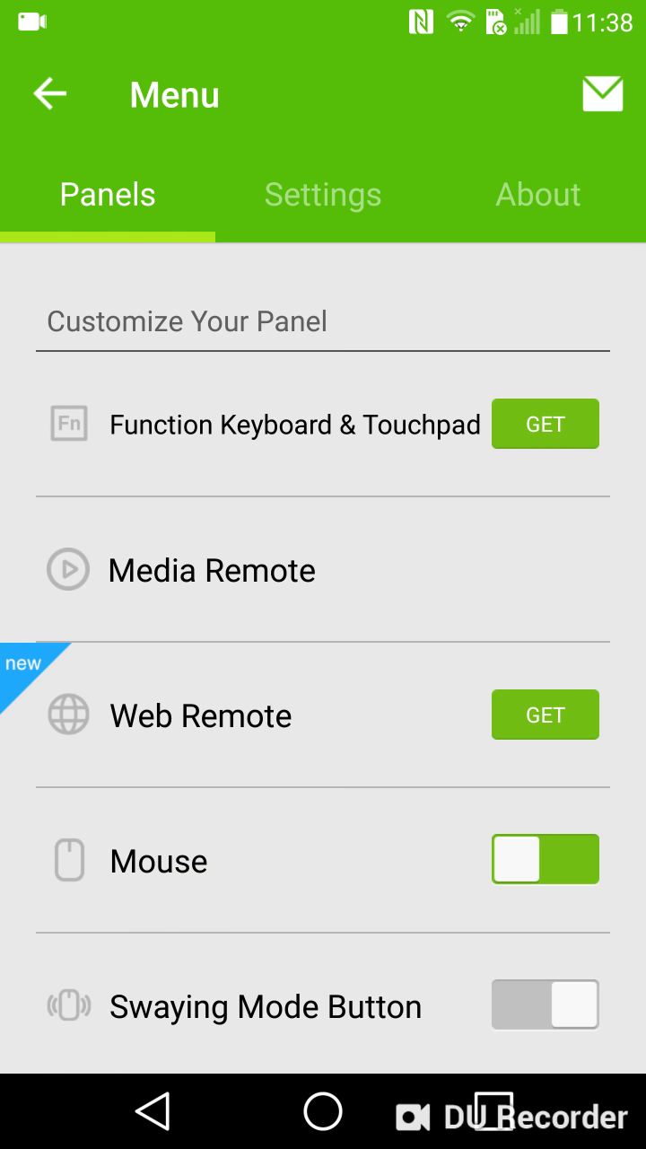
left_click(46, 93)
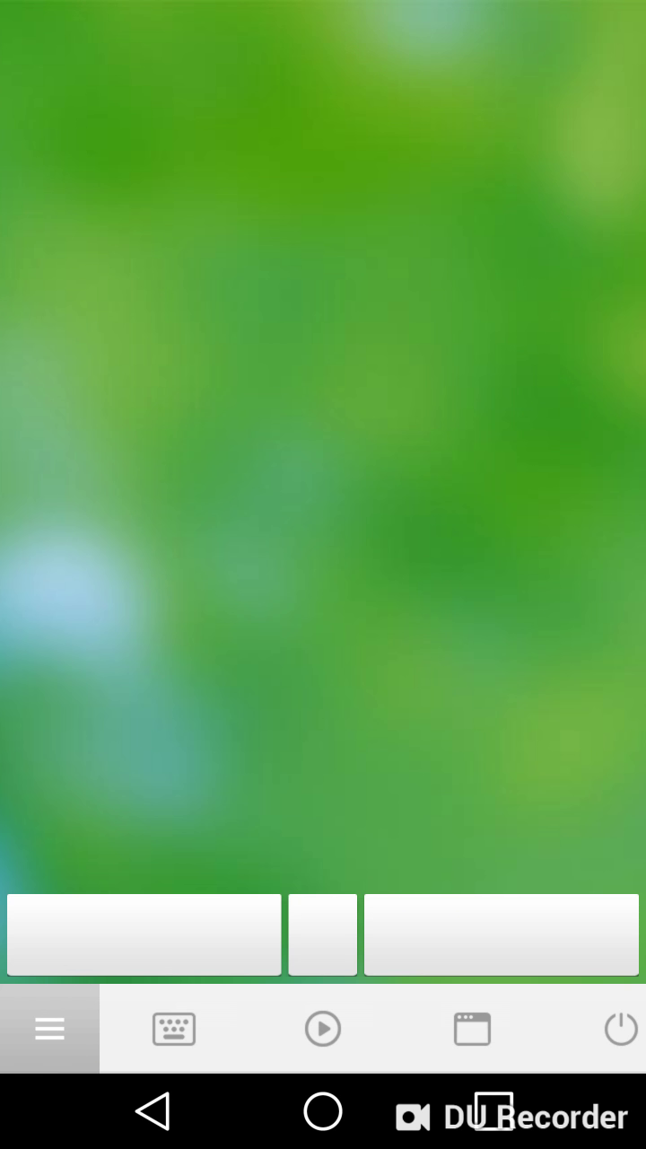
Check the media controls open ad-free, then the keyboard panel and panels list.
left_click(323, 1027)
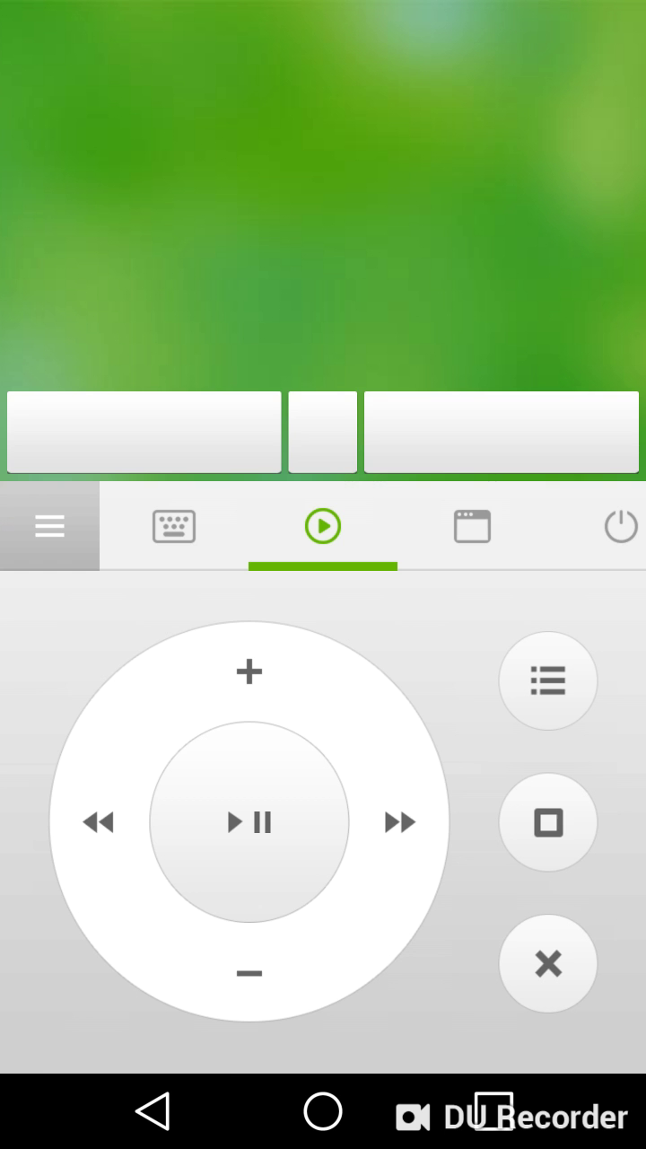
left_click(174, 525)
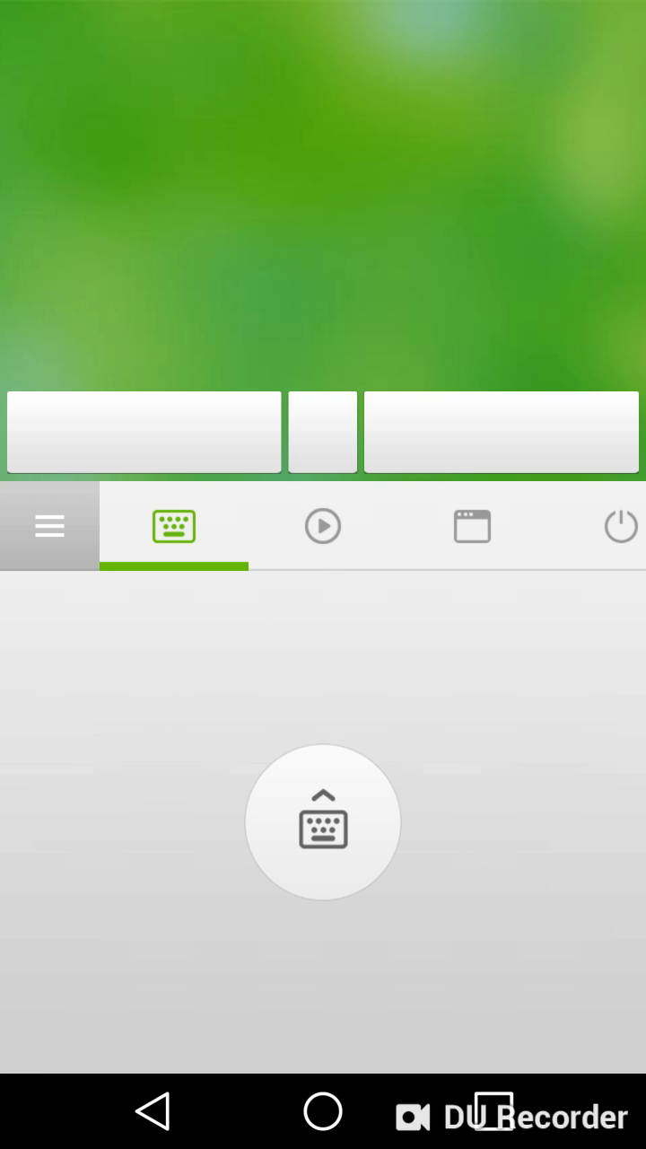
left_click(49, 524)
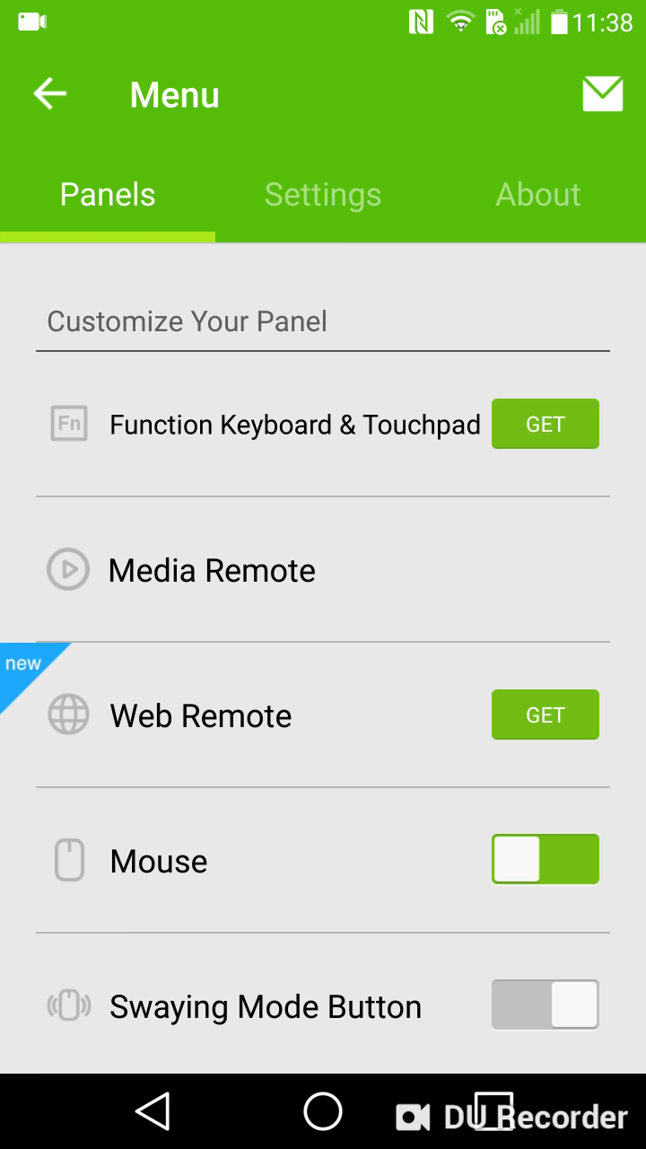
left_click(152, 1111)
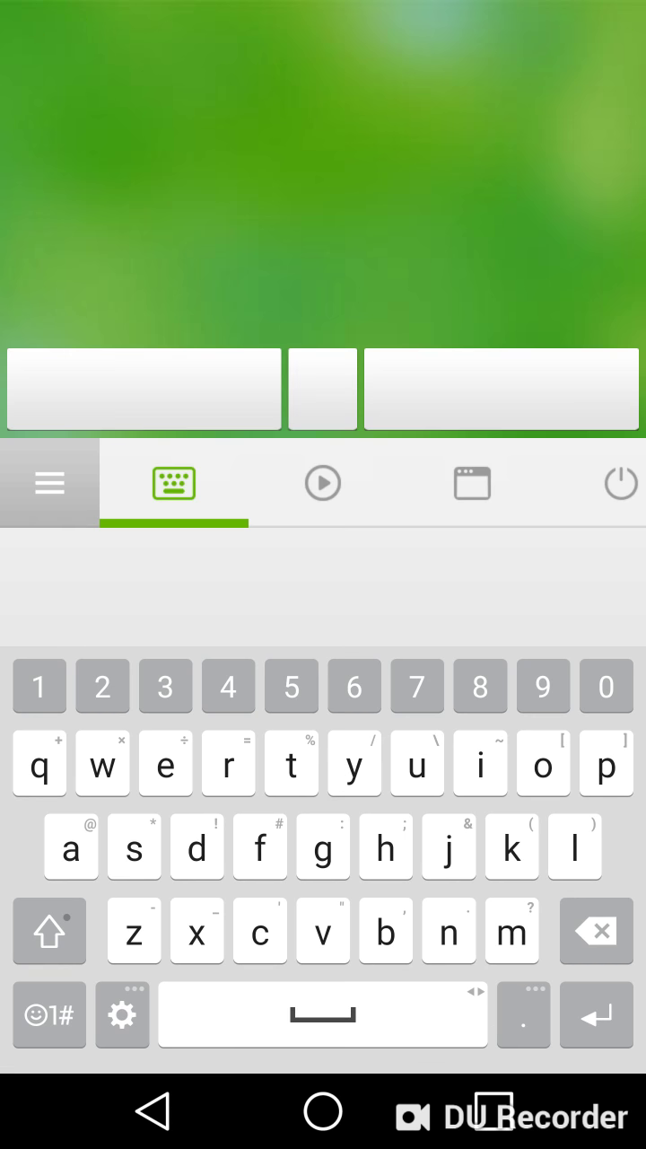
Disconnect from the computer and exit Remote Mouse to the home screen.
left_click(153, 1111)
left_click(153, 1111)
left_click(153, 1111)
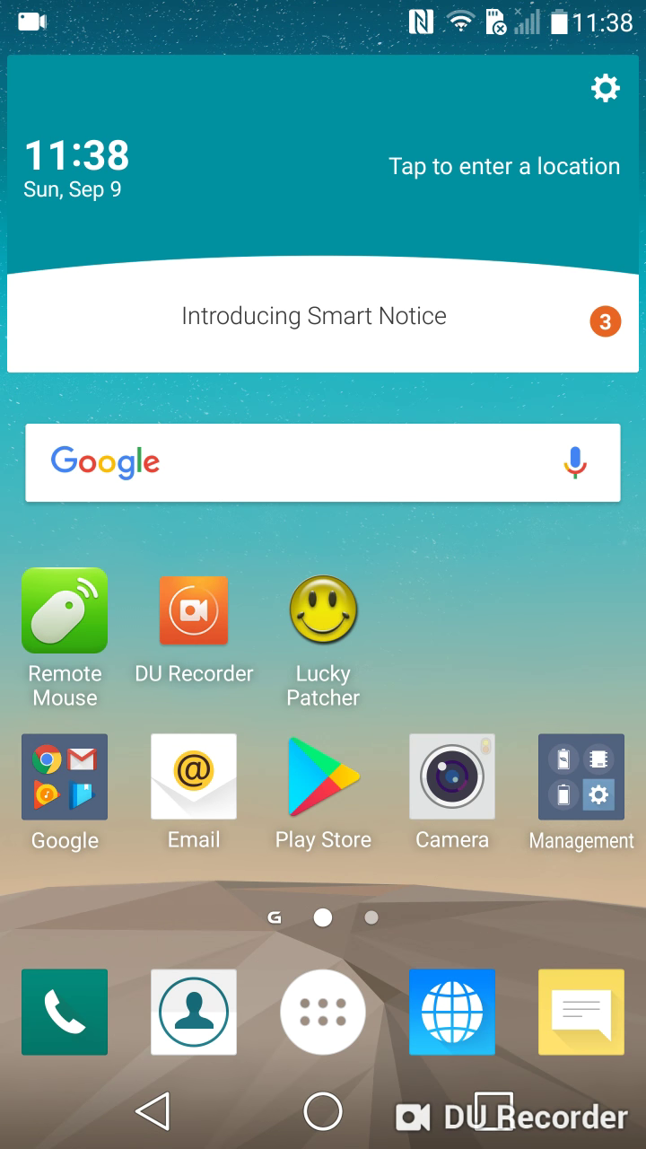
Pull down the notification shade to see DU Recorder's recording notification.
mouse_move(494, 629)
left_mouse_down()
mouse_move(135, 628)
mouse_move(493, 629)
left_mouse_up()
left_click_drag(323, 9, 323, 628)
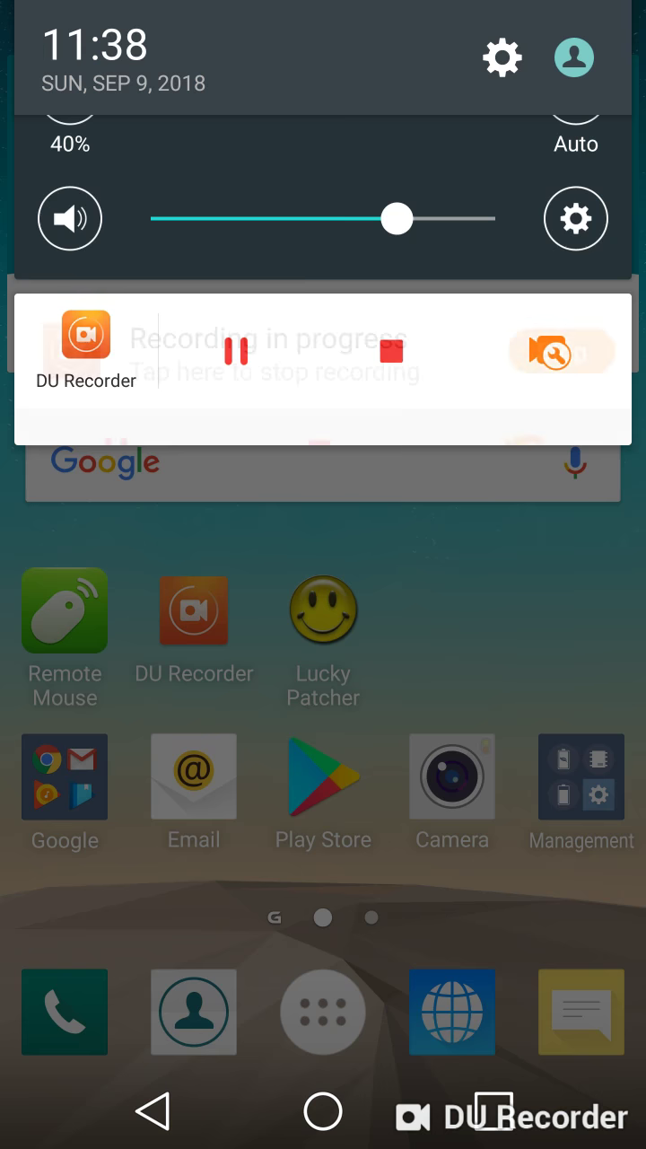